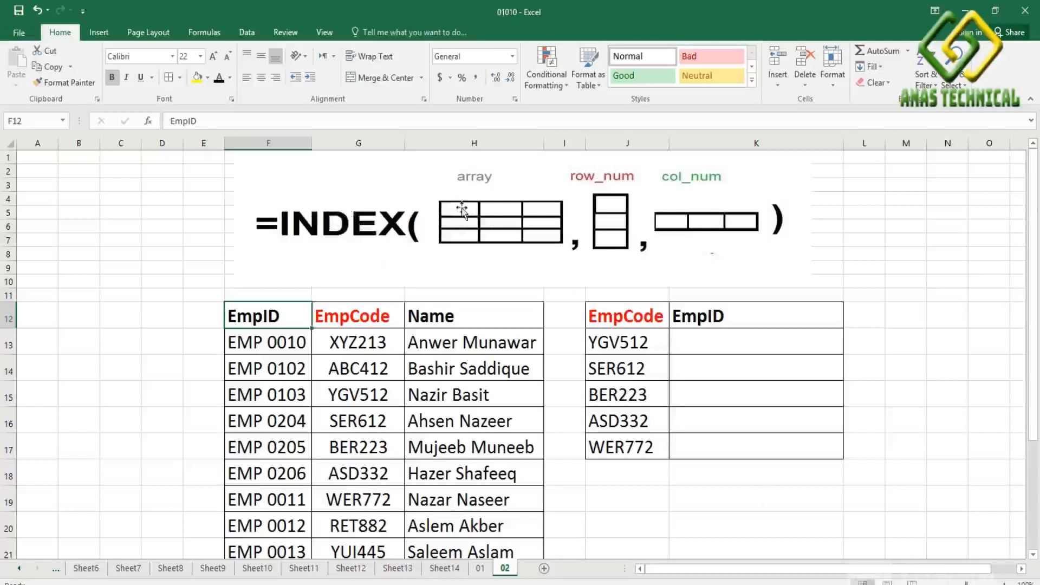
{"action": "left_click_drag", "start_coordinate": [241, 312], "coordinate": [511, 537]}
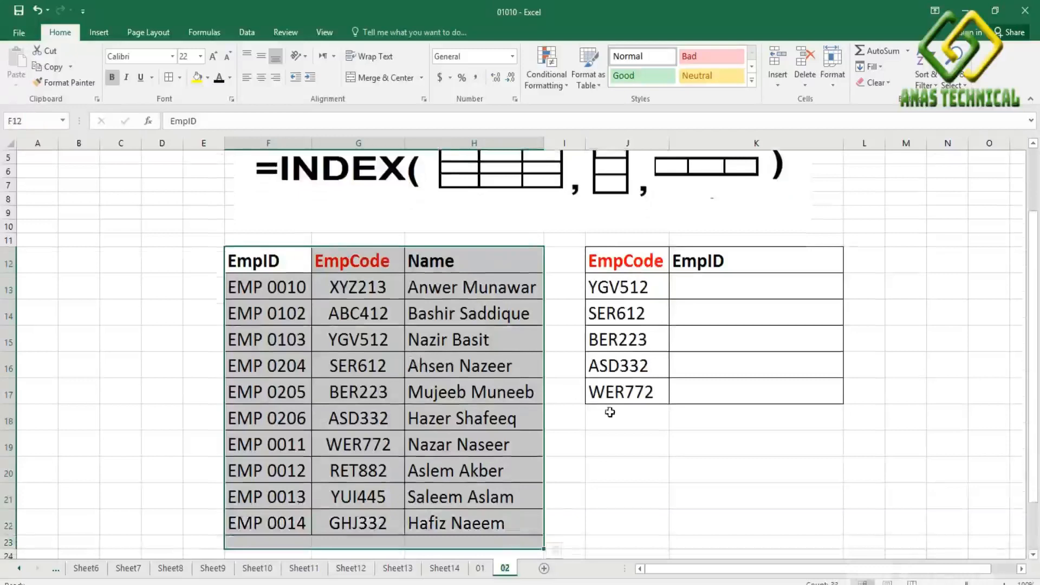
{"action": "scroll", "coordinate": [651, 461], "scroll_direction": "up", "scroll_amount": 2}
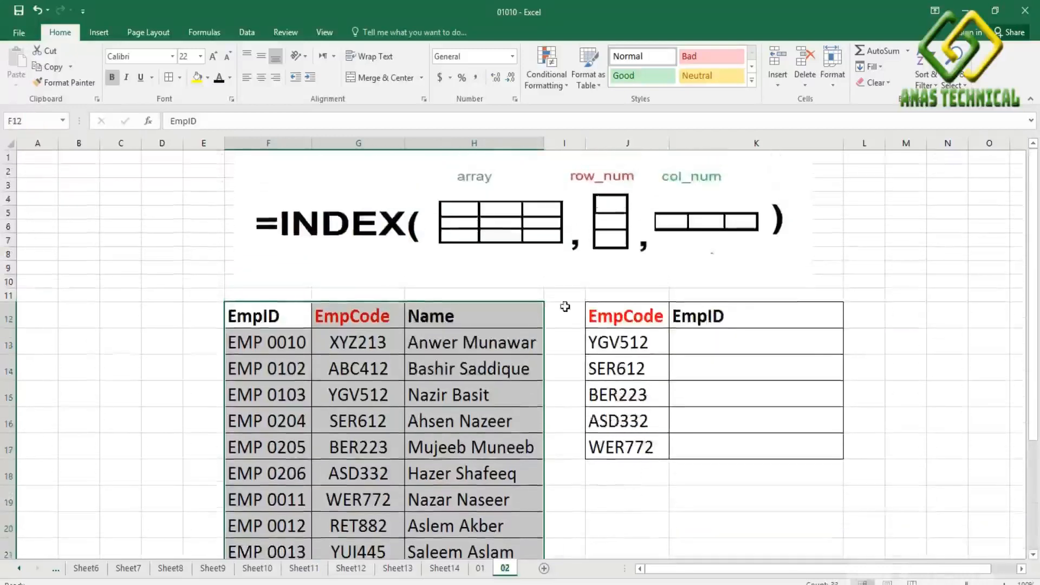
{"action": "left_click", "coordinate": [604, 216]}
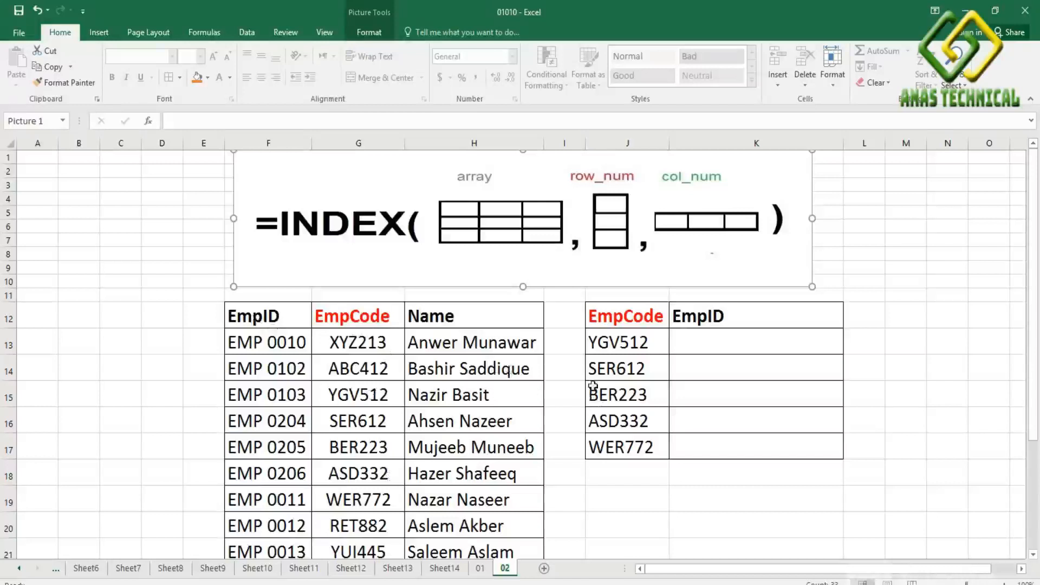
Set the lookup table's header in cell K12 to Name from its dropdown choices.
{"action": "left_click", "coordinate": [788, 316]}
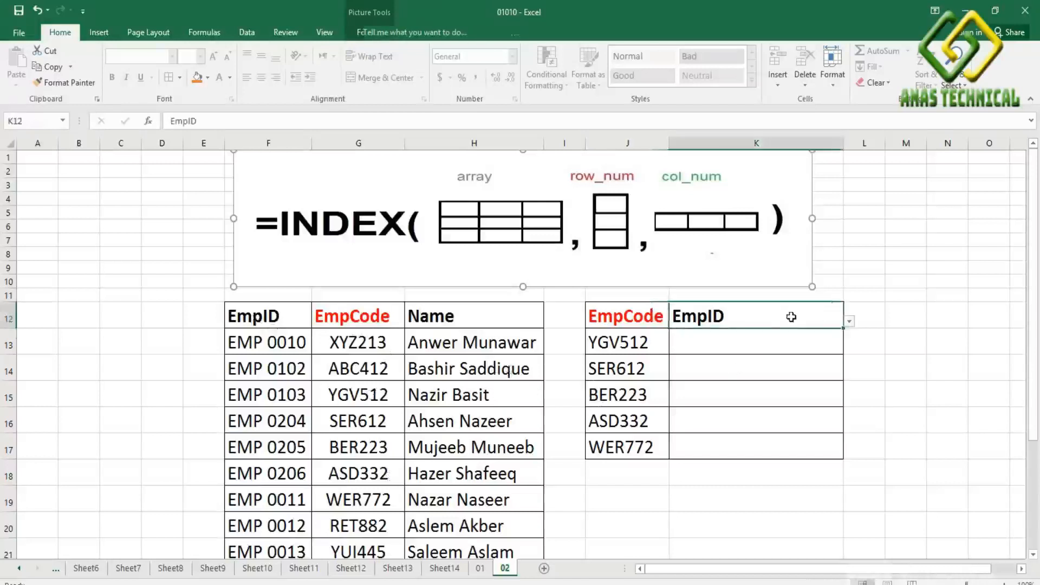
{"action": "left_click", "coordinate": [853, 332]}
{"action": "left_click", "coordinate": [840, 320]}
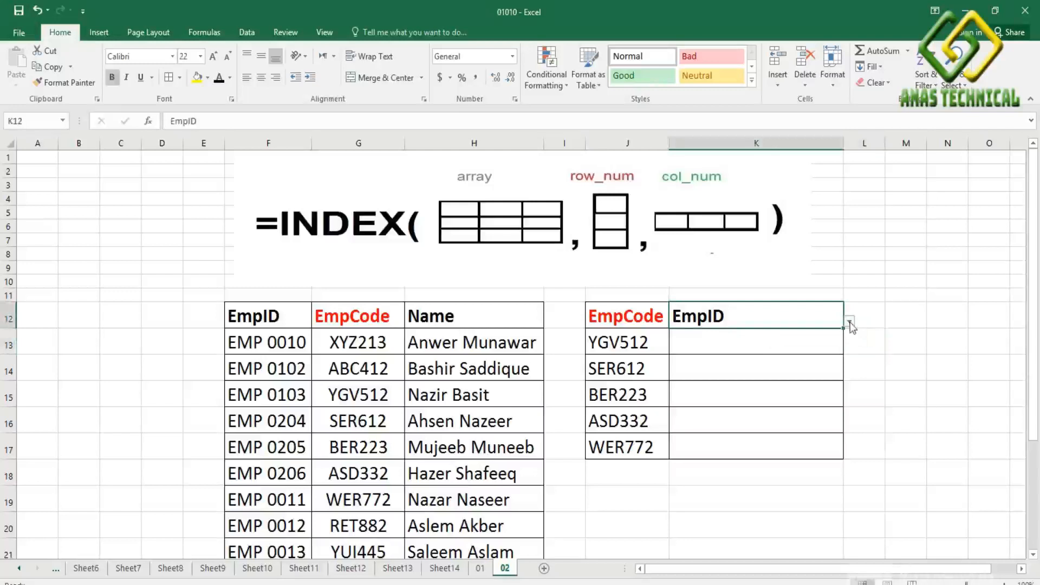
{"action": "left_click", "coordinate": [848, 323]}
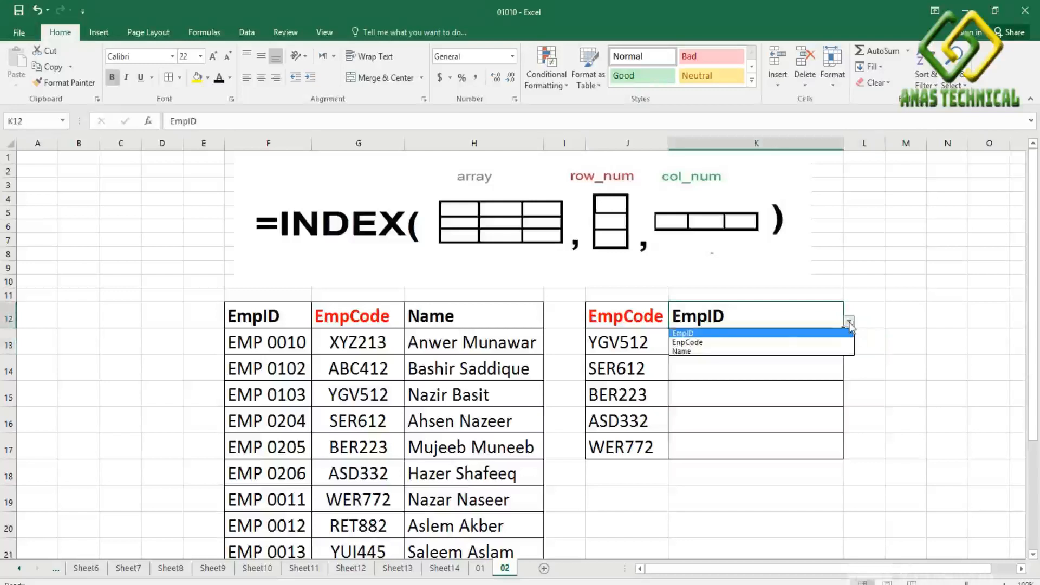
{"action": "left_click", "coordinate": [685, 352]}
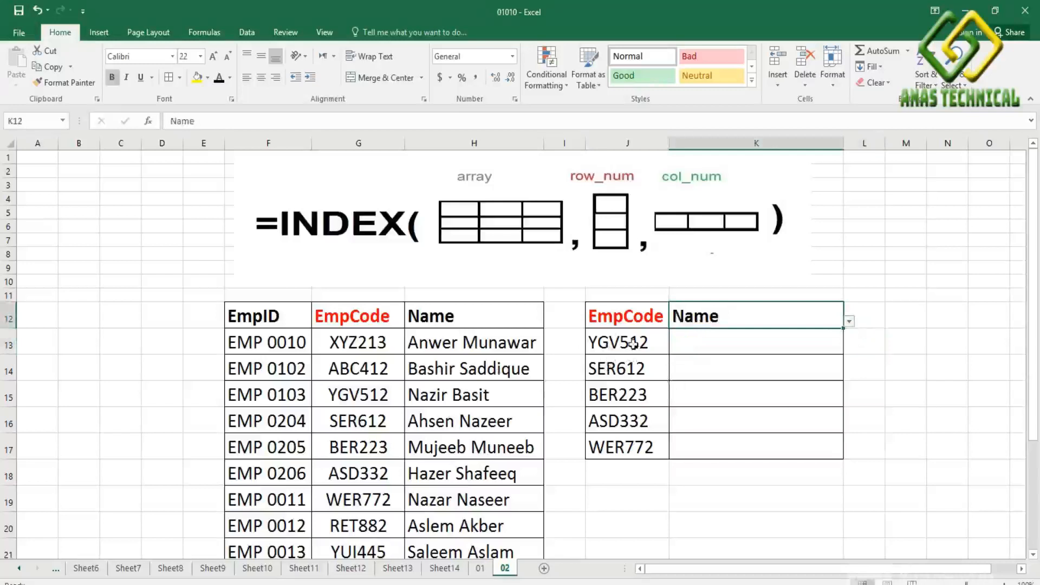
Begin a VLOOKUP formula in cell K13 with the EmpCode in J13 as the lookup value.
{"action": "left_click", "coordinate": [703, 344]}
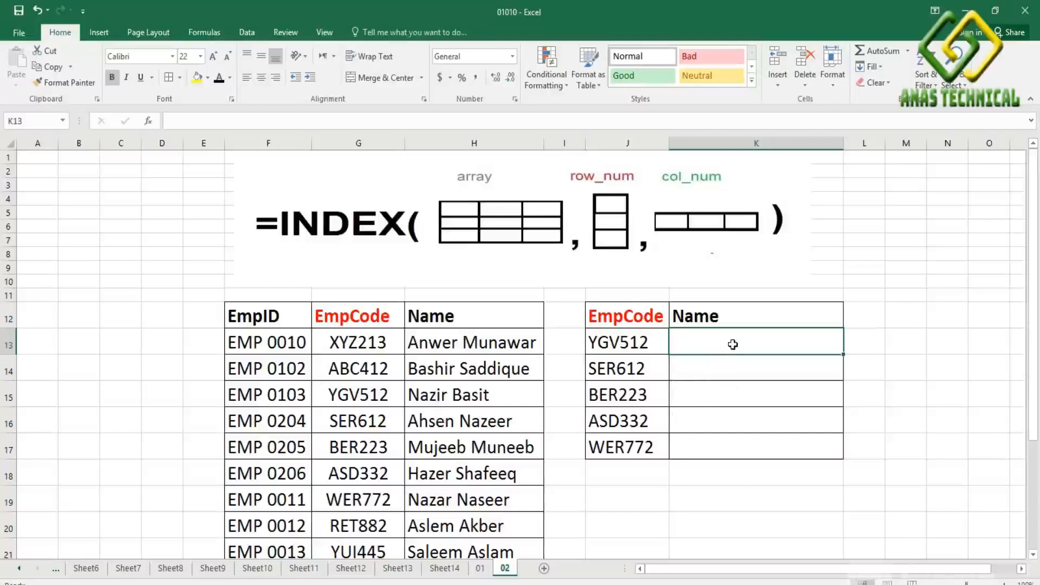
{"action": "type", "text": "="}
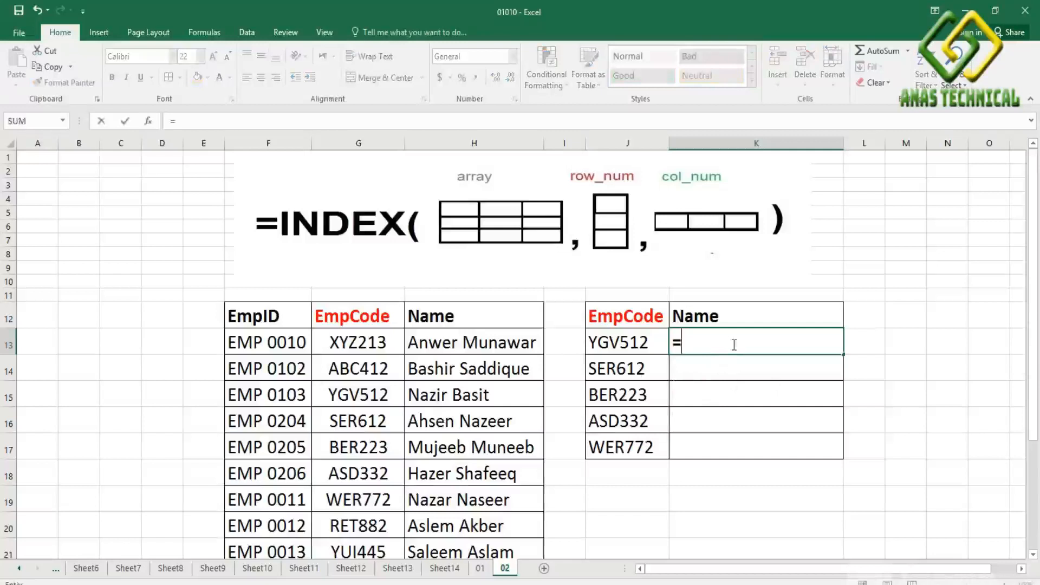
{"action": "type", "text": "v"}
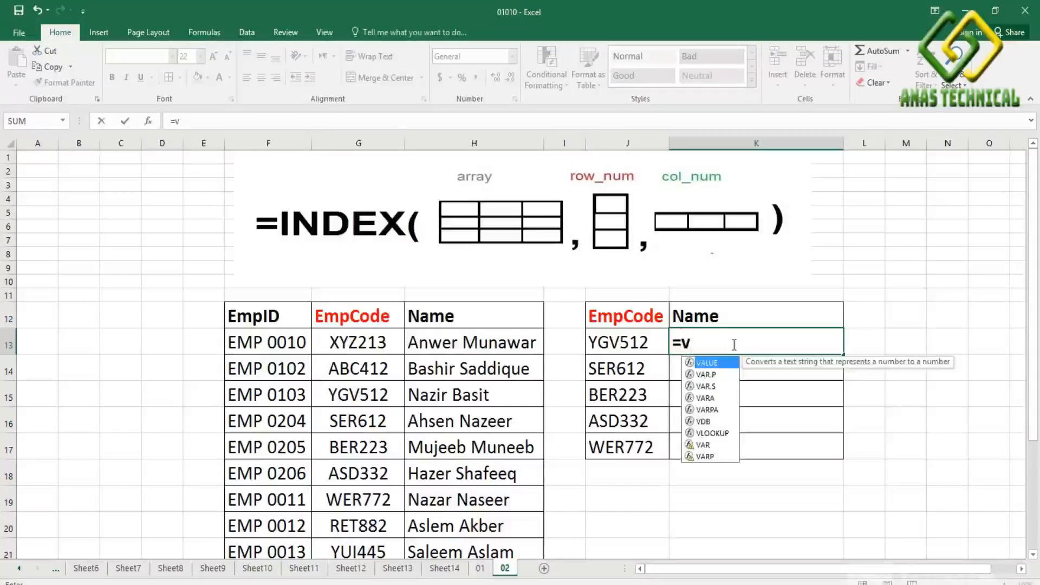
{"action": "type", "text": "loo"}
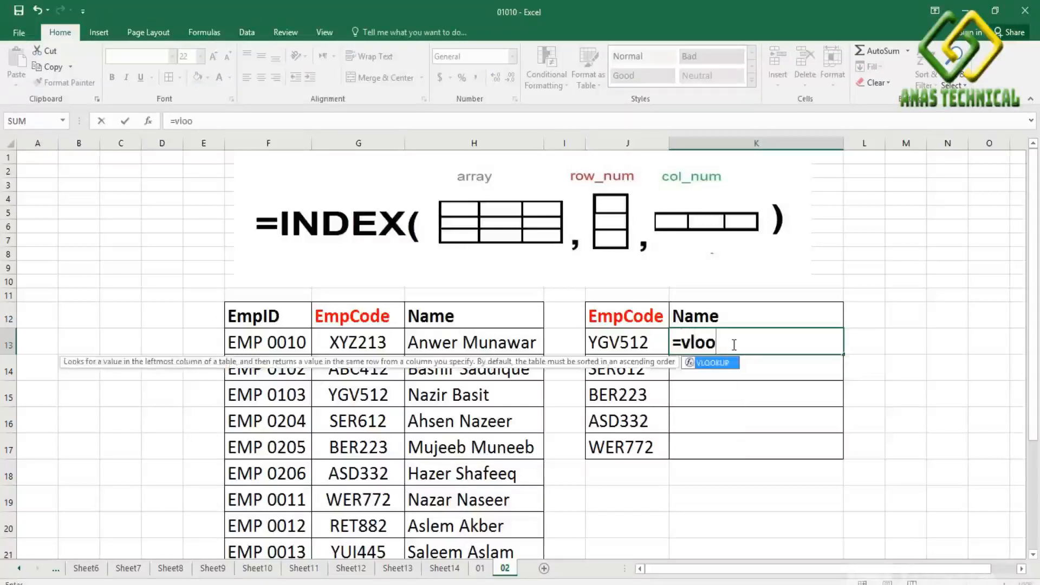
{"action": "type", "text": "k"}
{"action": "key", "text": "Tab"}
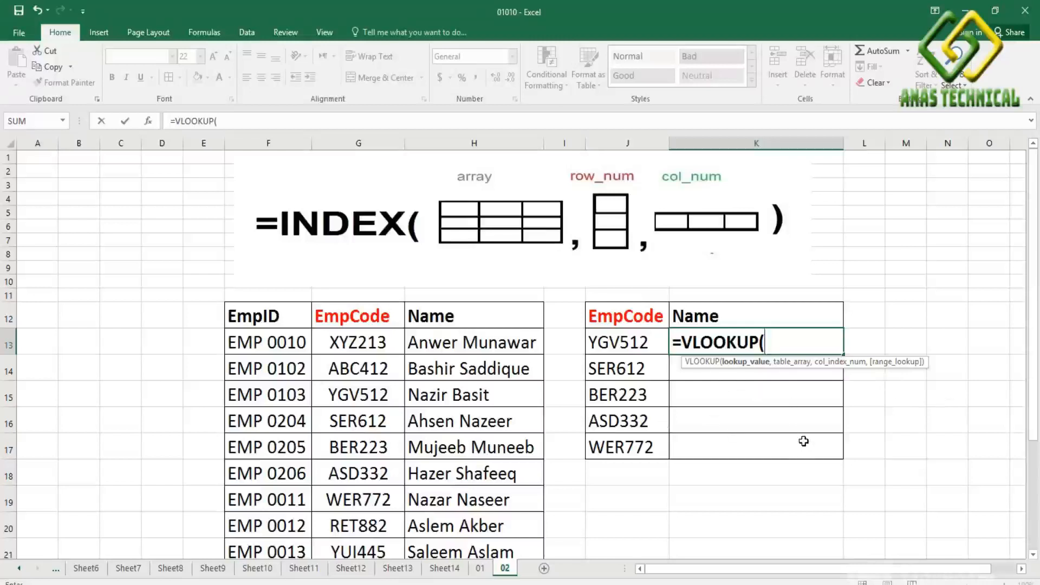
{"action": "left_click", "coordinate": [617, 344]}
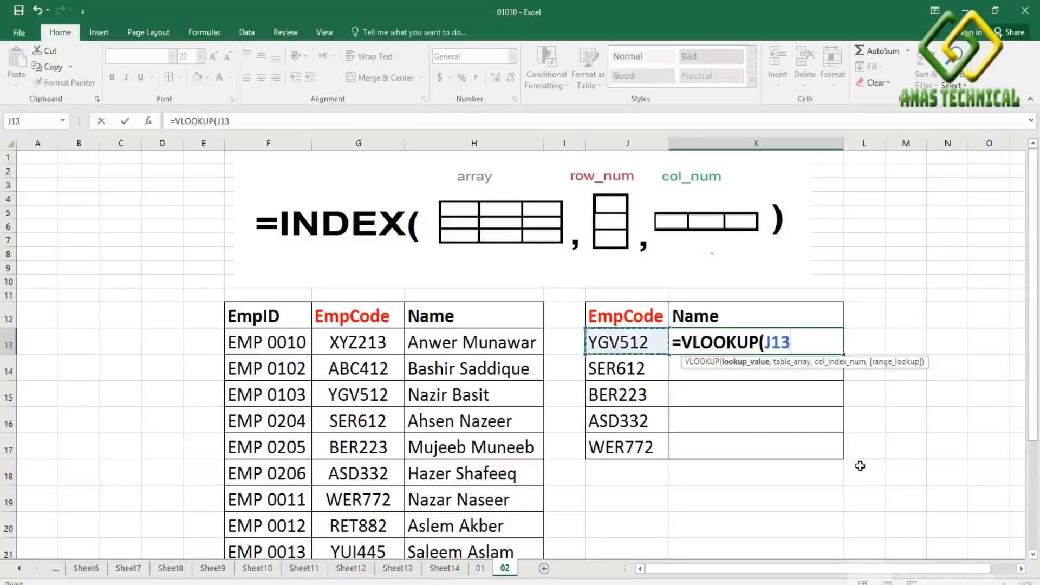
{"action": "type", "text": ","}
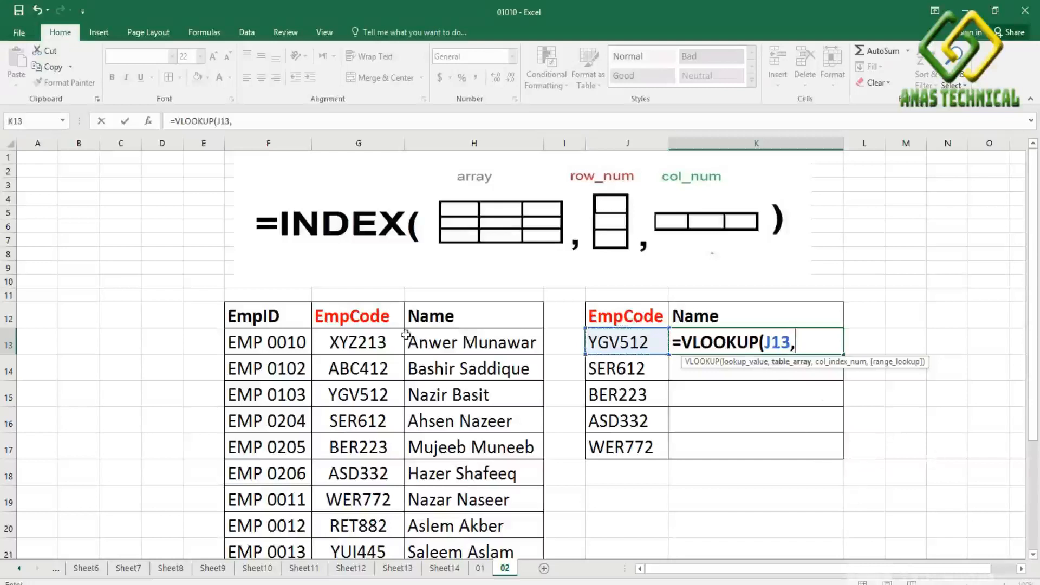
Complete the VLOOKUP with table array $G$12:$H$22 as an absolute reference, column index 2 and exact match 0.
{"action": "left_click_drag", "start_coordinate": [342, 312], "coordinate": [506, 531]}
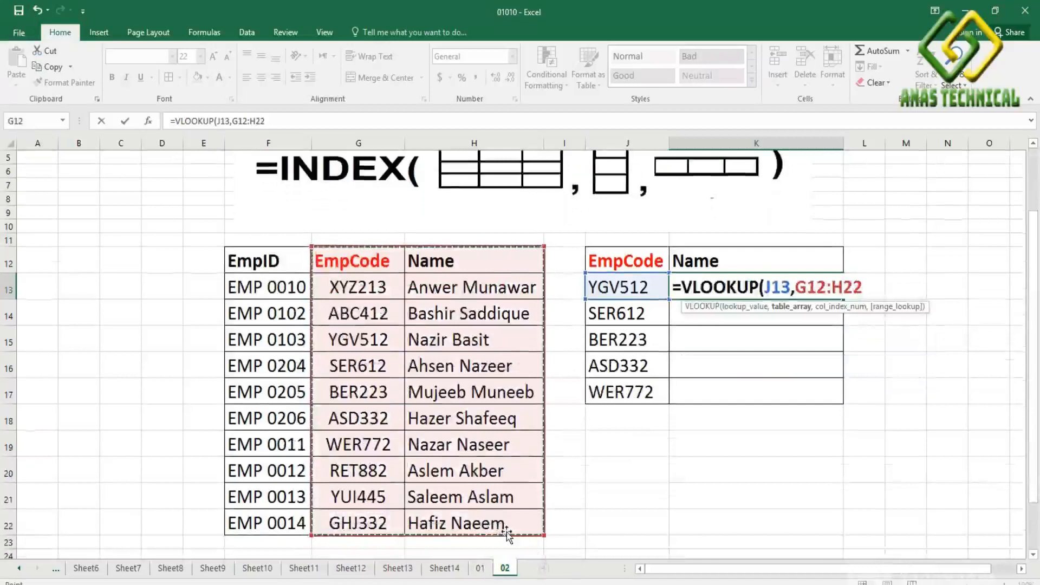
{"action": "key", "text": "F4"}
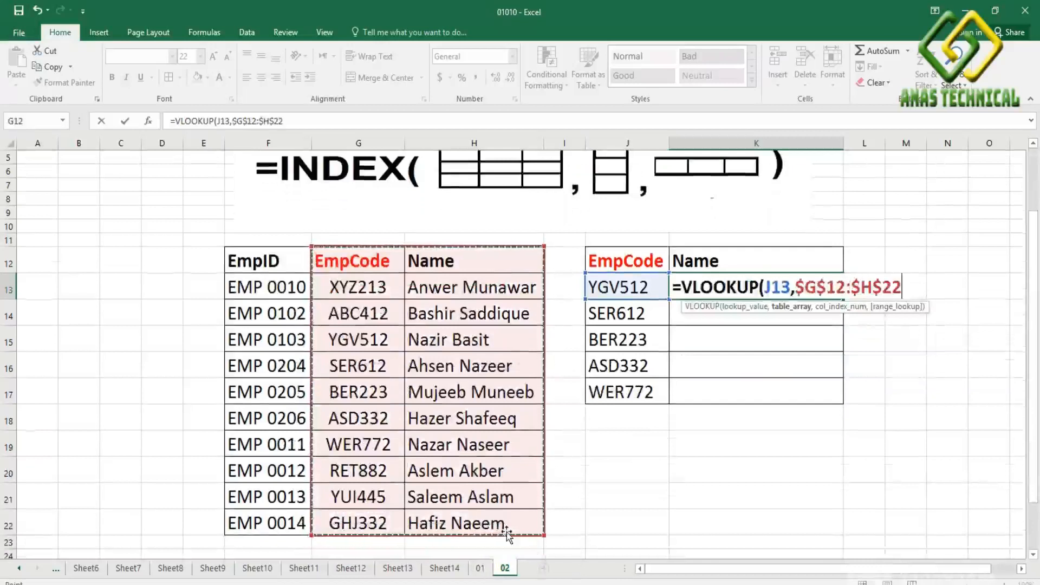
{"action": "type", "text": ","}
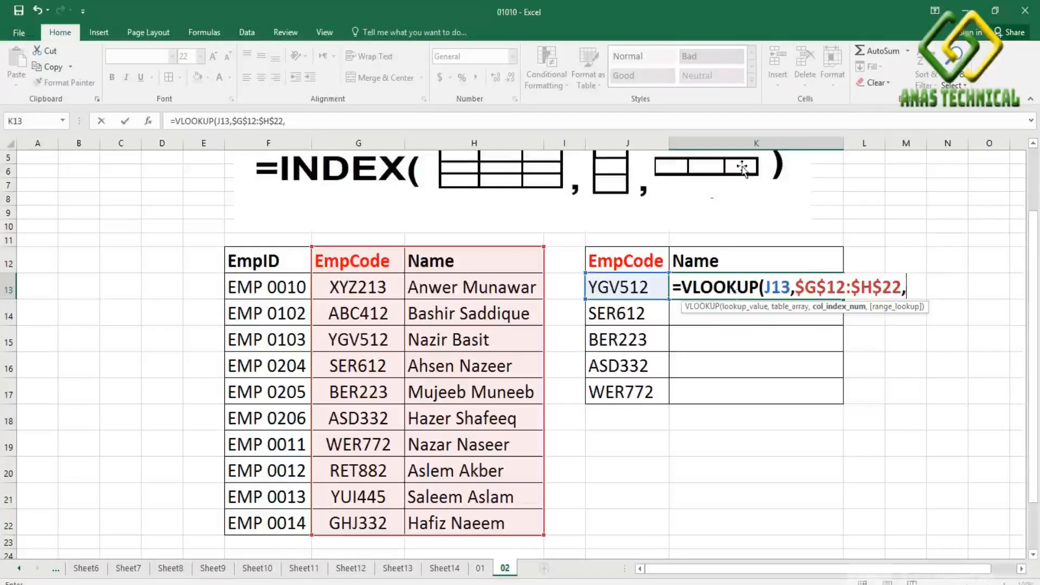
{"action": "type", "text": "2,"}
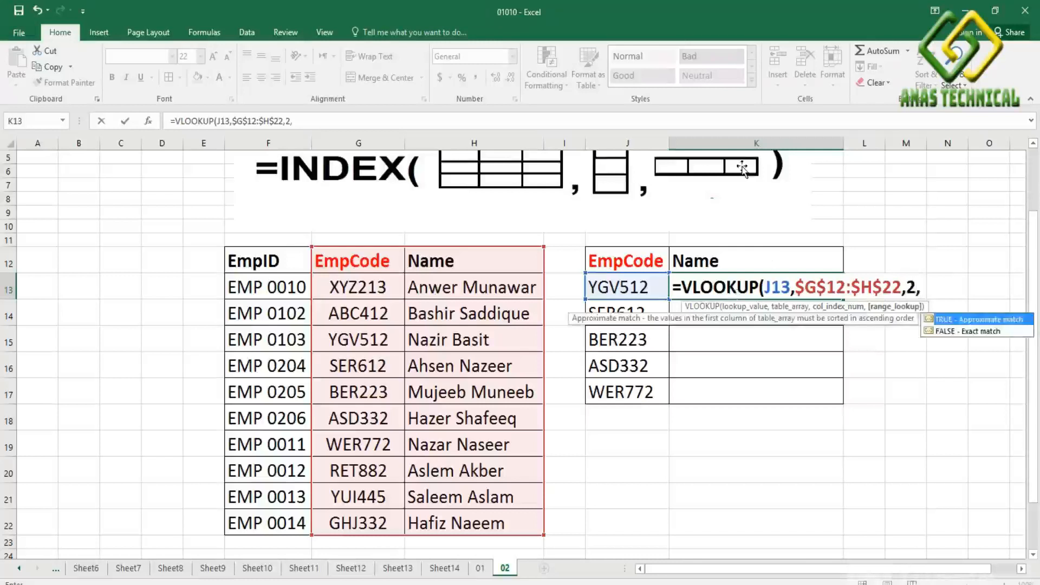
{"action": "type", "text": "0)"}
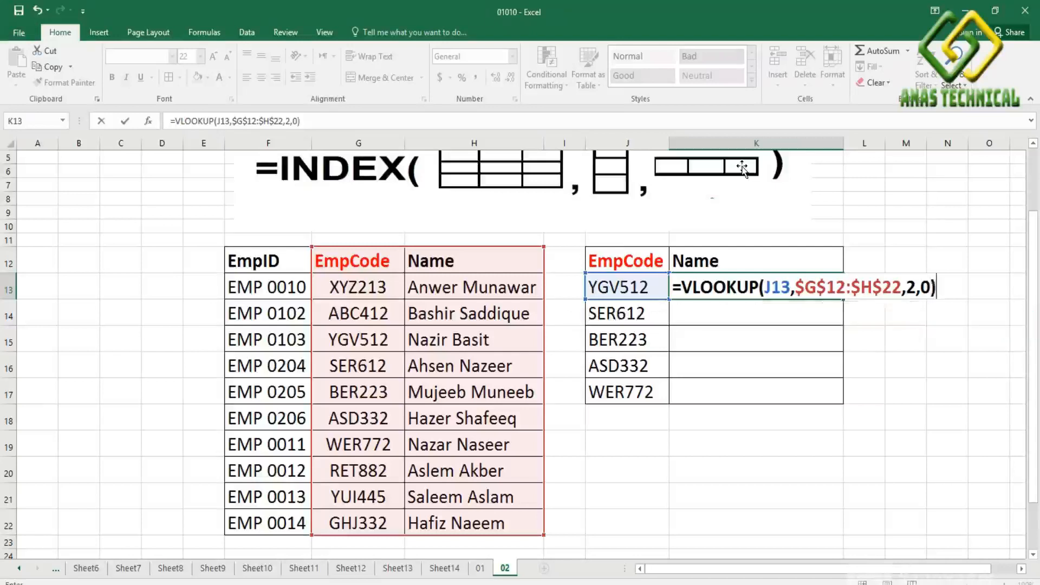
{"action": "key", "text": "Return"}
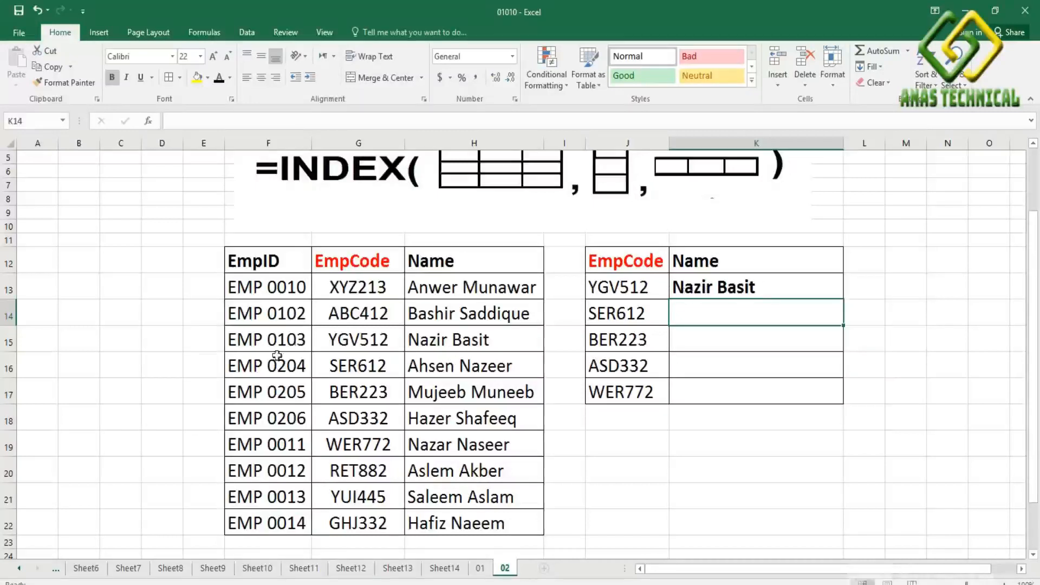
Fill the VLOOKUP formula from K13 down to K17 for the remaining employee codes.
{"action": "left_click", "coordinate": [482, 345]}
{"action": "left_click", "coordinate": [704, 289]}
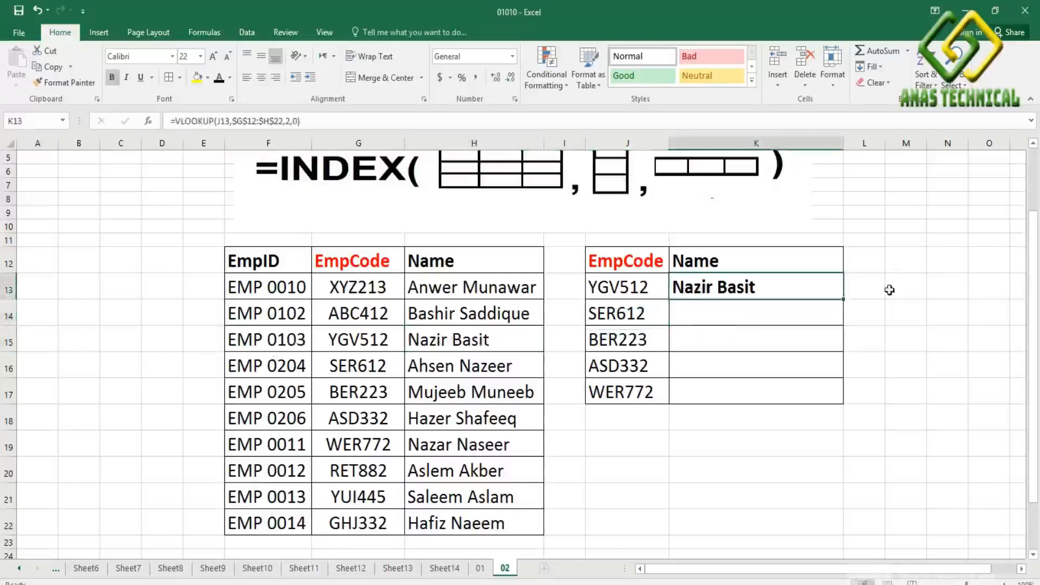
{"action": "left_click_drag", "start_coordinate": [844, 301], "coordinate": [839, 406]}
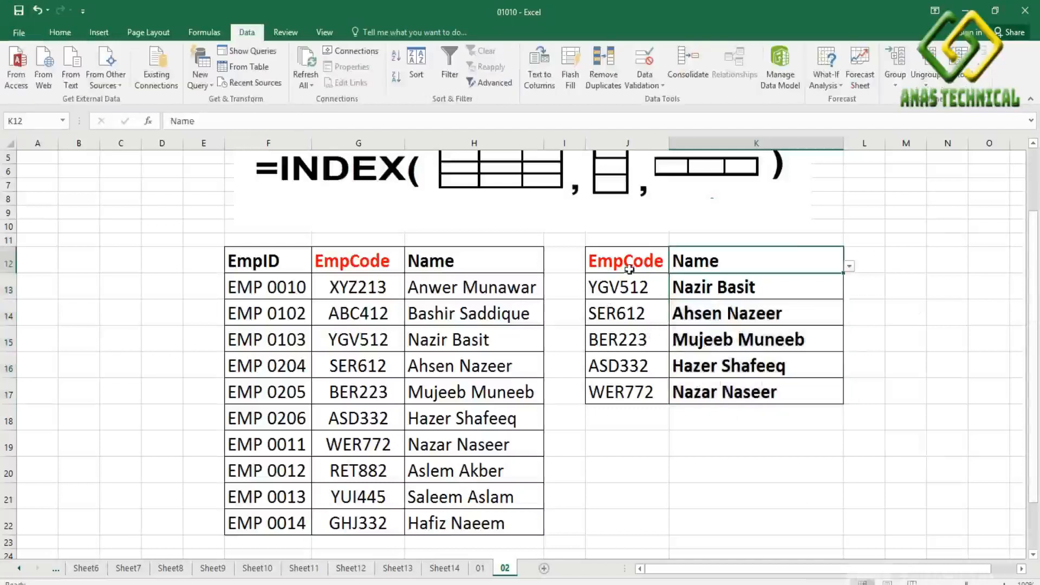
Test the VLOOKUP results by switching the K12 header to EmpID and back to Name.
{"action": "left_click", "coordinate": [849, 266]}
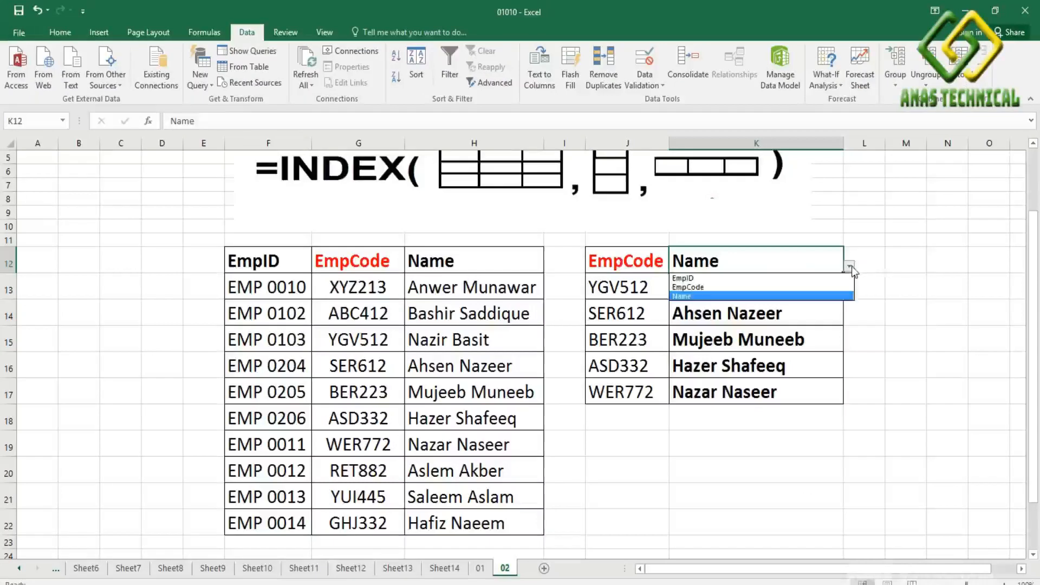
{"action": "left_click", "coordinate": [694, 279]}
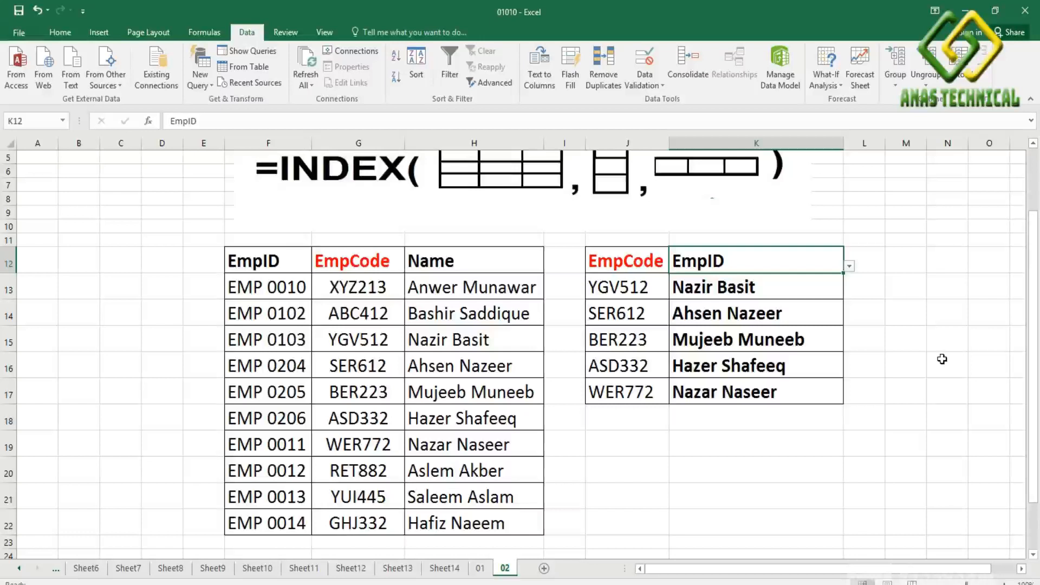
{"action": "left_click", "coordinate": [848, 267]}
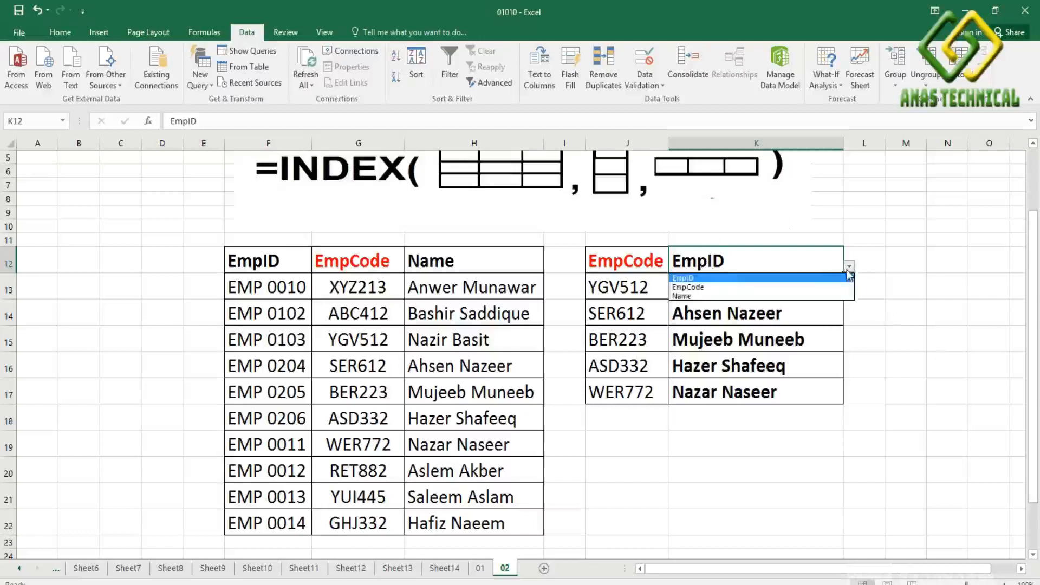
{"action": "left_click", "coordinate": [686, 295]}
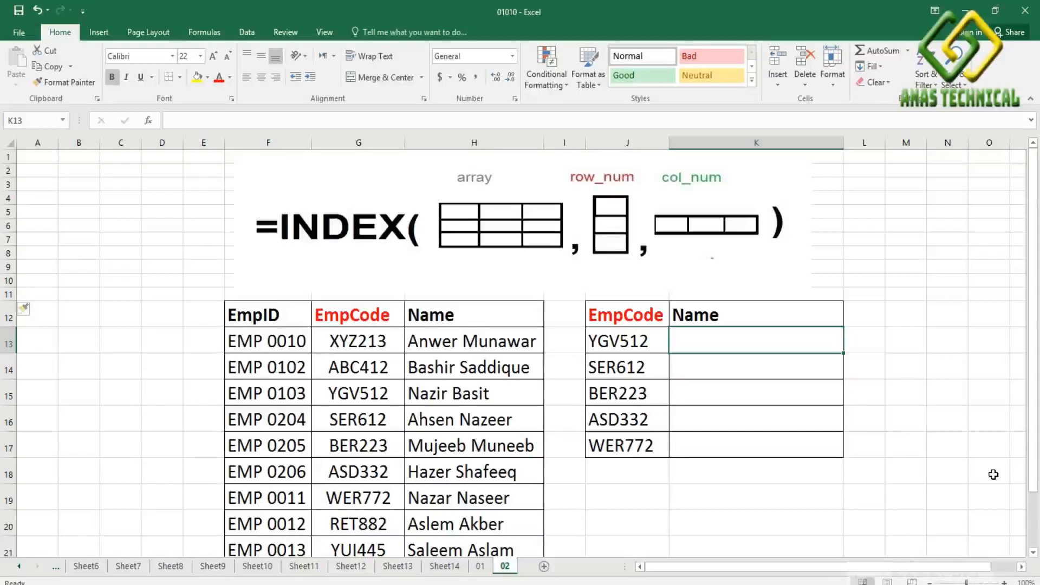
Begin an INDEX formula in cell K13 with the whole employee table, $F$12:$H$22, as the absolute array.
{"action": "type", "text": "="}
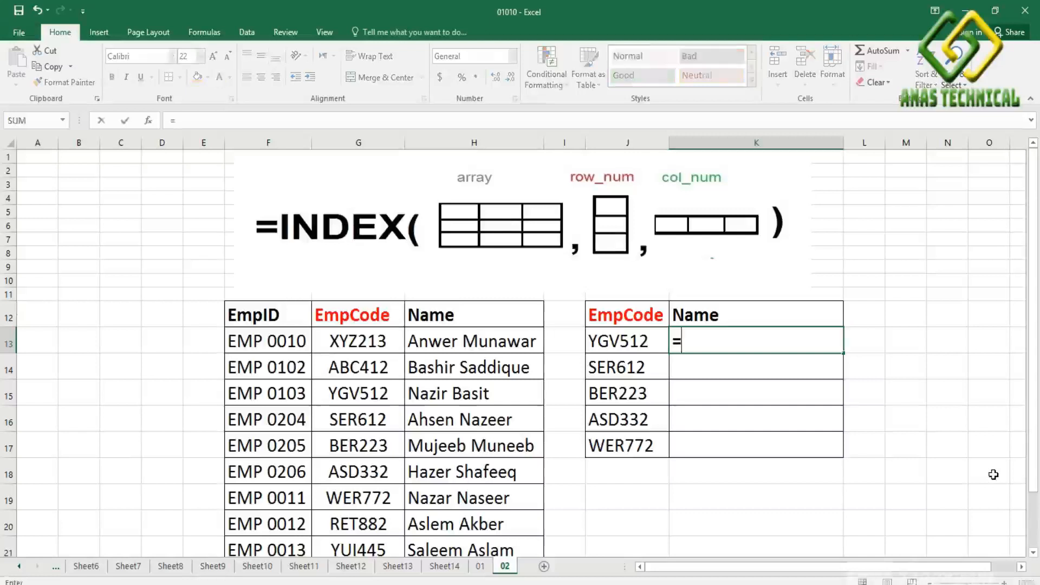
{"action": "type", "text": "i"}
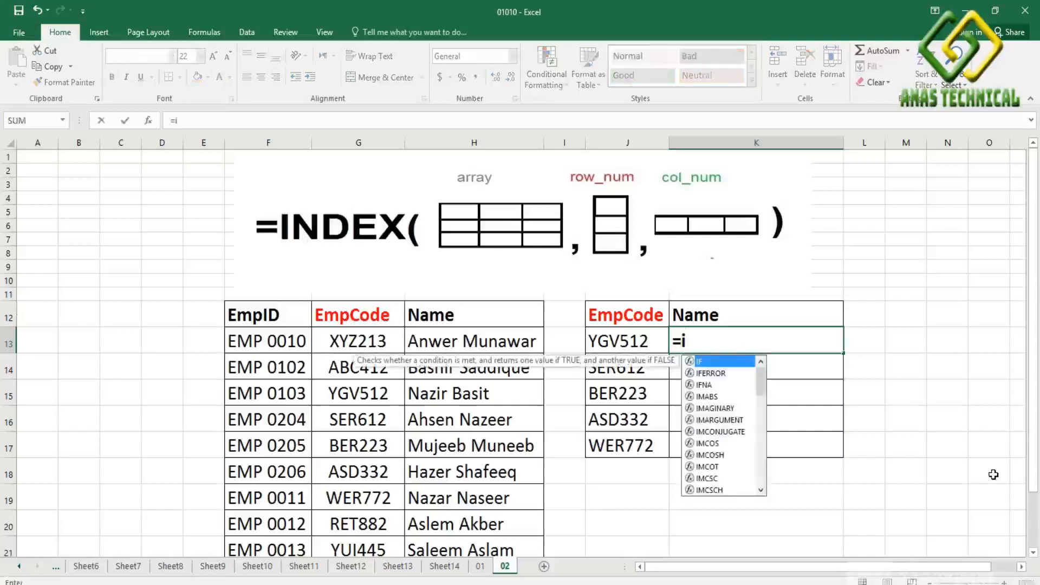
{"action": "type", "text": "n"}
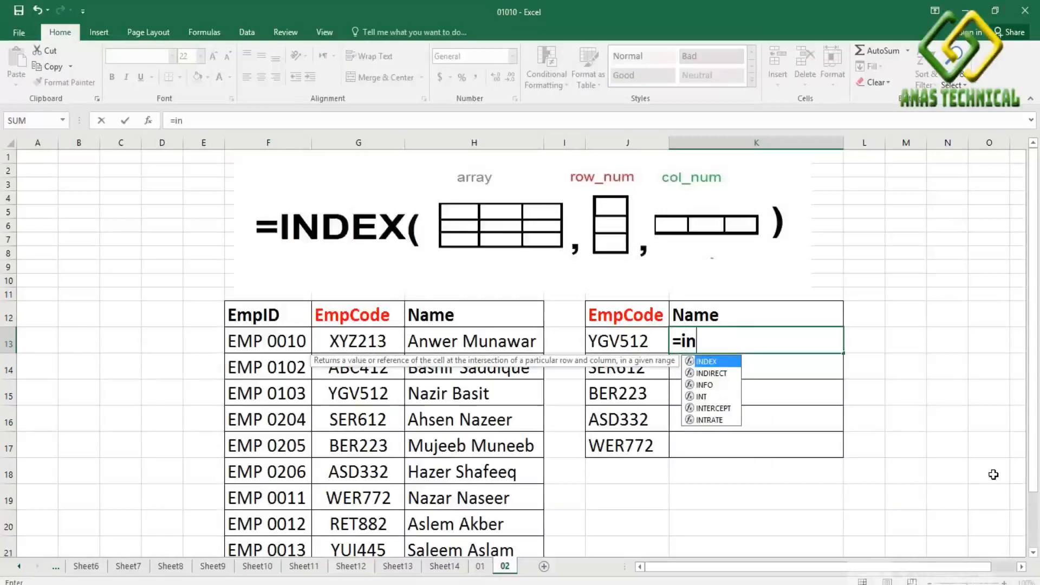
{"action": "key", "text": "Tab"}
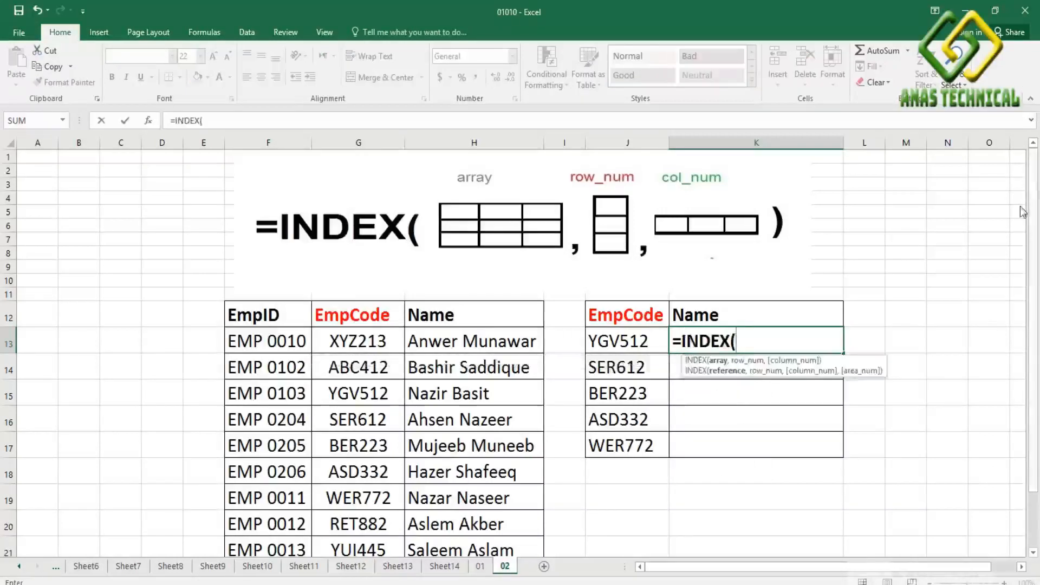
{"action": "left_click_drag", "start_coordinate": [249, 319], "coordinate": [509, 523]}
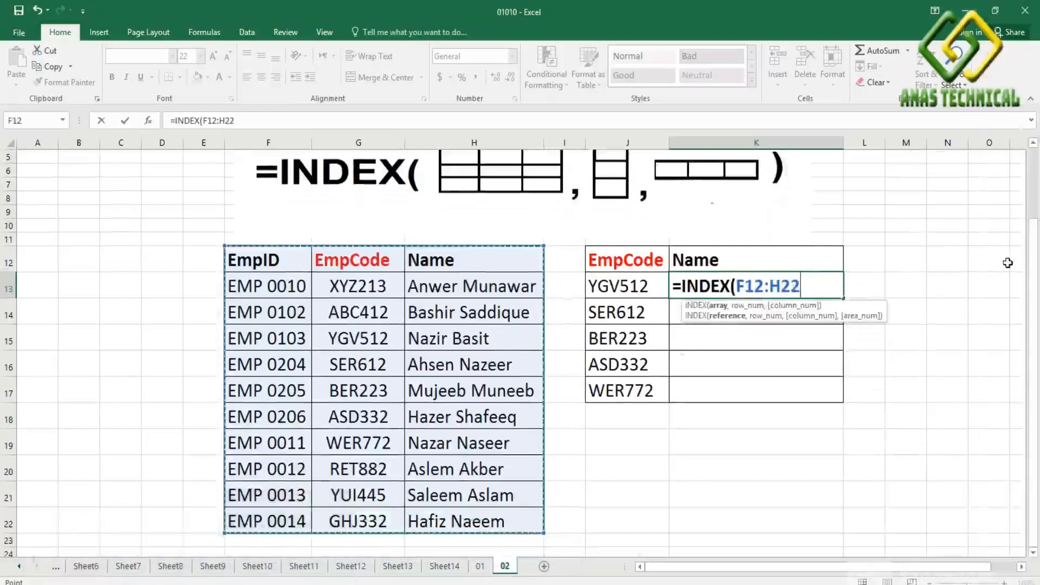
{"action": "left_click_drag", "start_coordinate": [1030, 259], "coordinate": [1034, 212]}
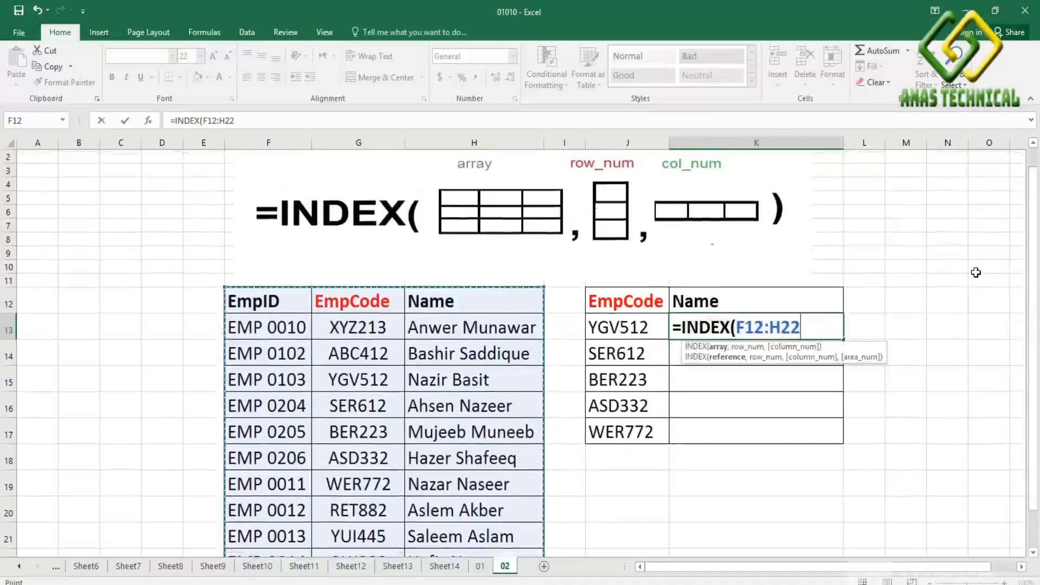
{"action": "key", "text": "F4"}
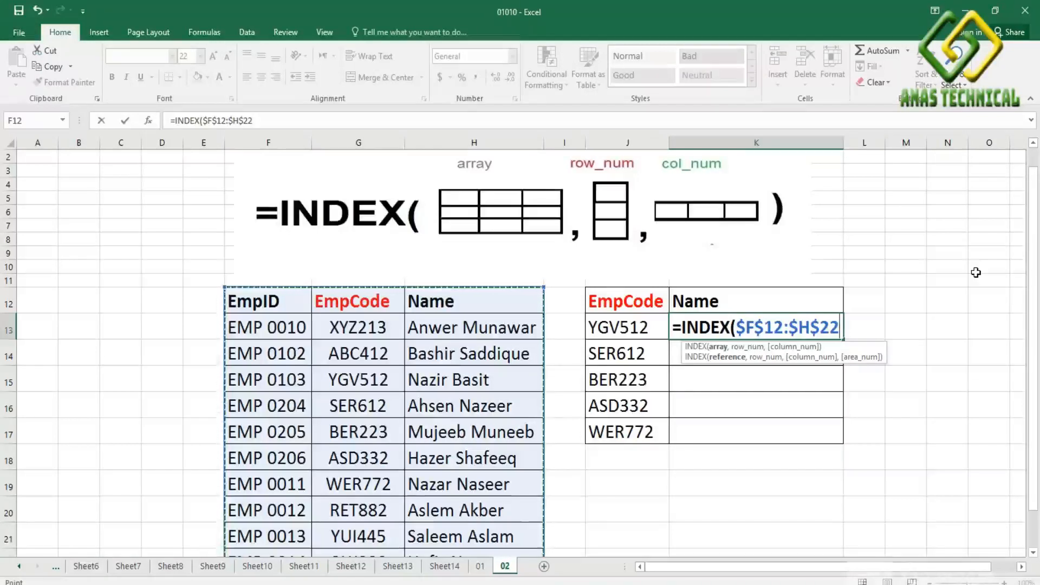
{"action": "type", "text": ","}
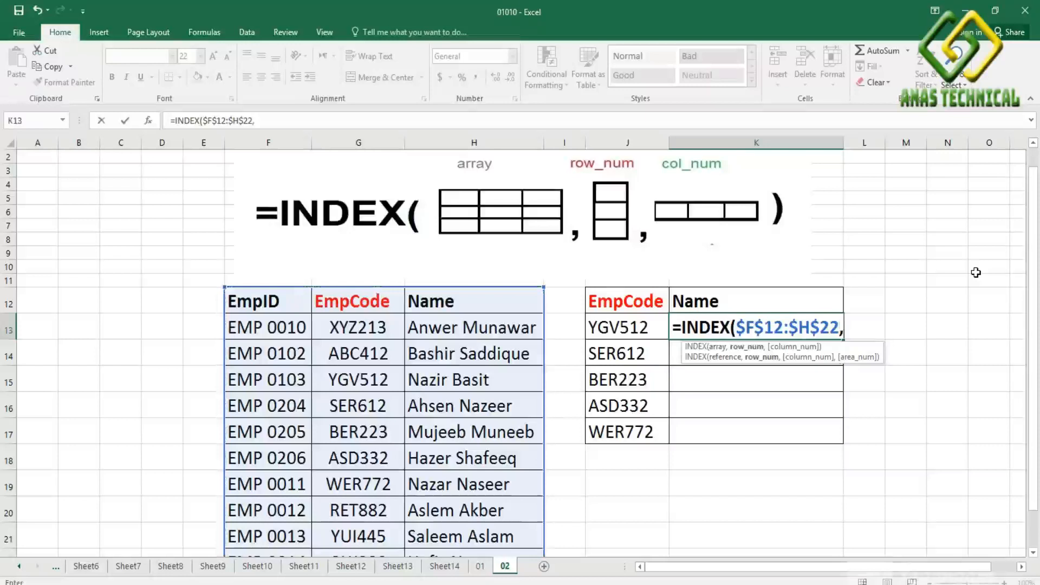
Set the INDEX row number in K13 with MATCH of J13 in the absolute EmpCode range $G$12:$G$22, exact match 0.
{"action": "type", "text": "ma"}
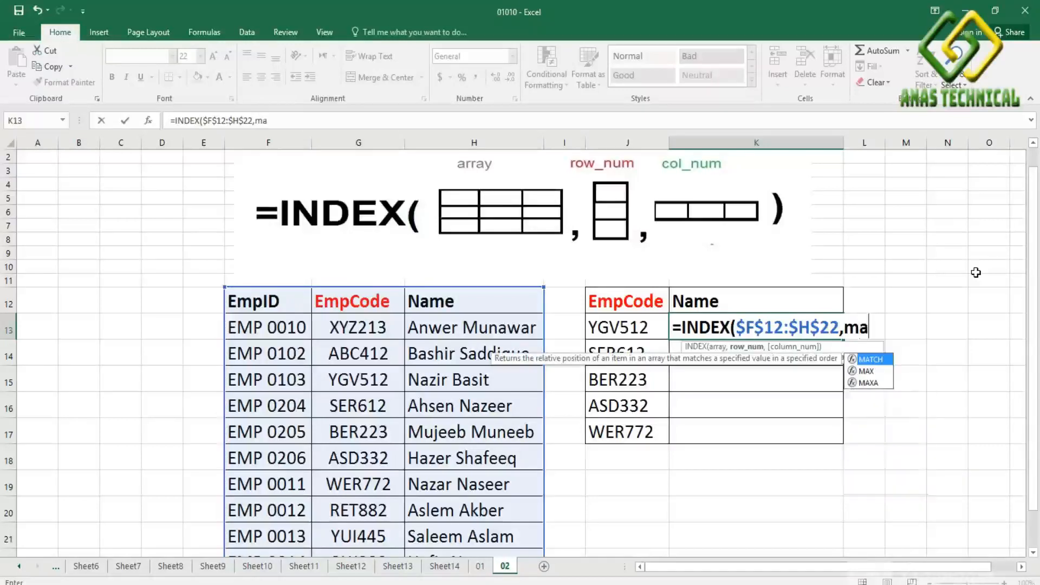
{"action": "key", "text": "Tab"}
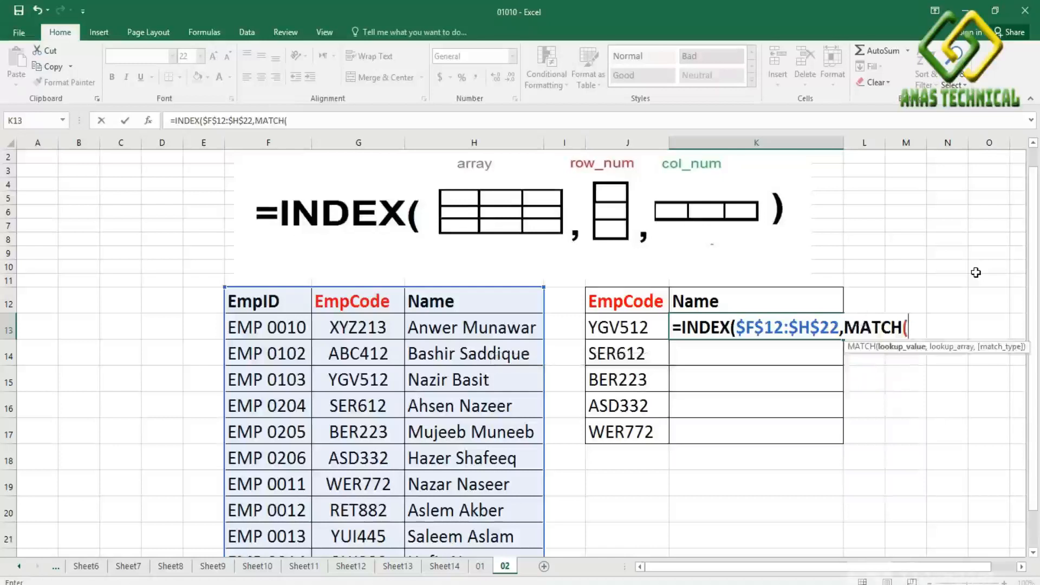
{"action": "left_click", "coordinate": [633, 325]}
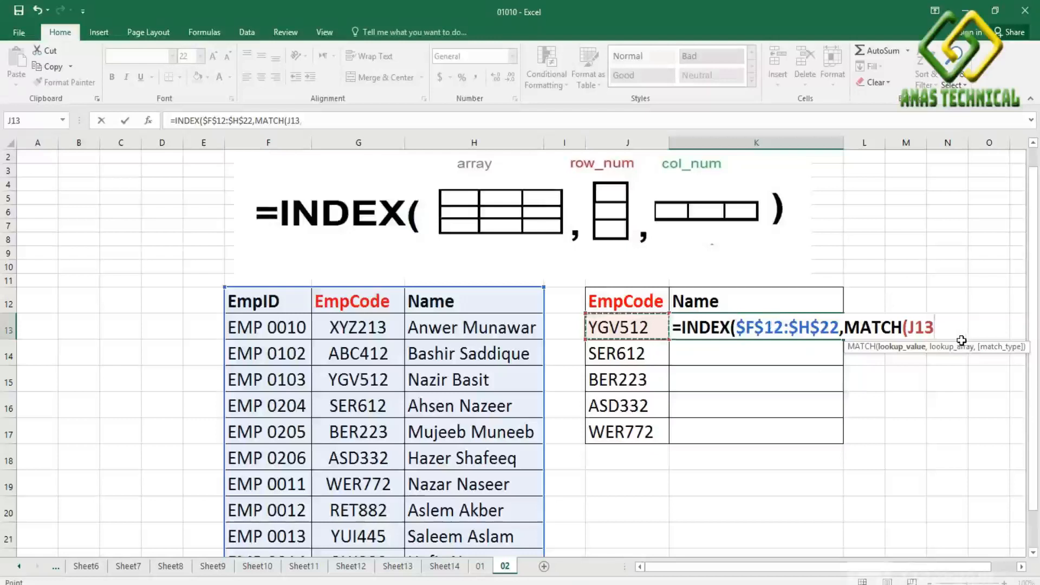
{"action": "type", "text": ","}
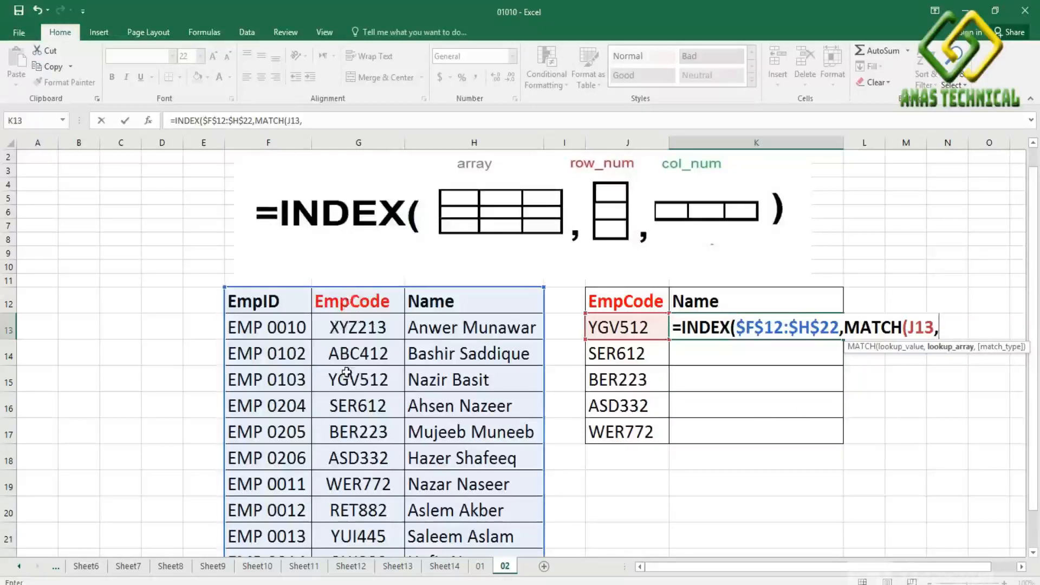
{"action": "left_click", "coordinate": [353, 299]}
{"action": "left_click_drag", "start_coordinate": [353, 327], "coordinate": [359, 522]}
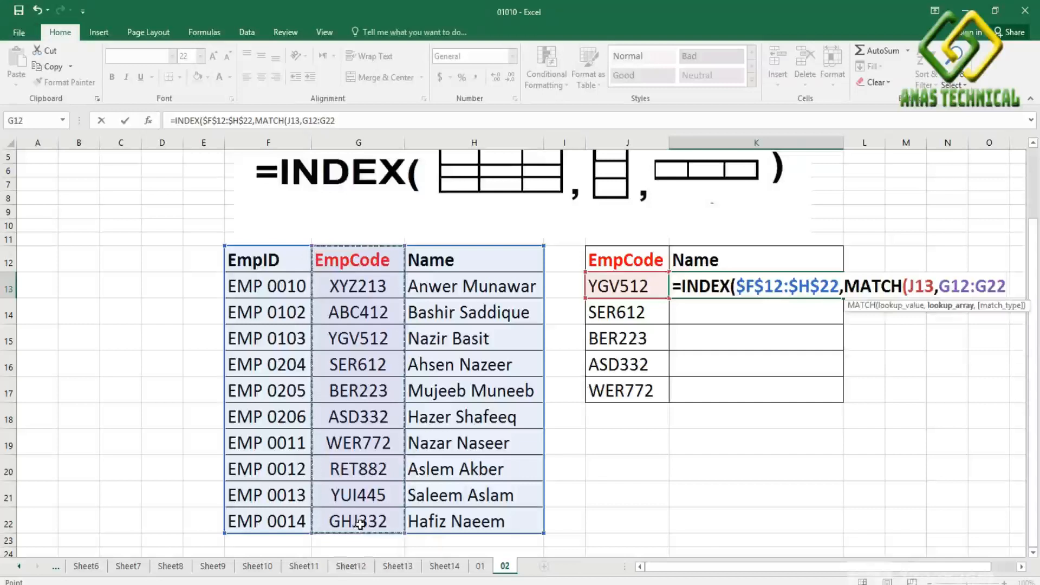
{"action": "key", "text": "F4"}
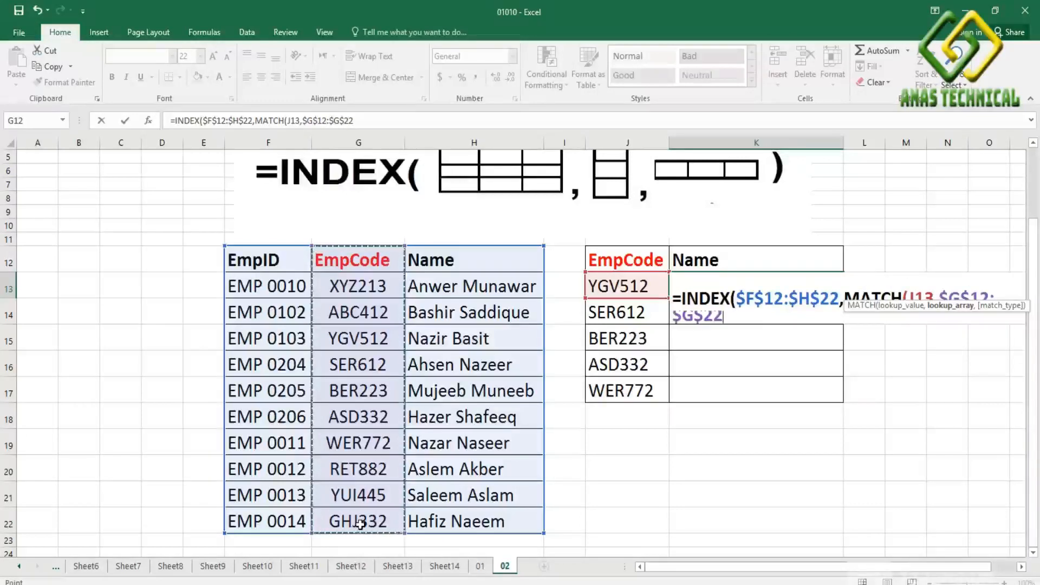
{"action": "type", "text": ","}
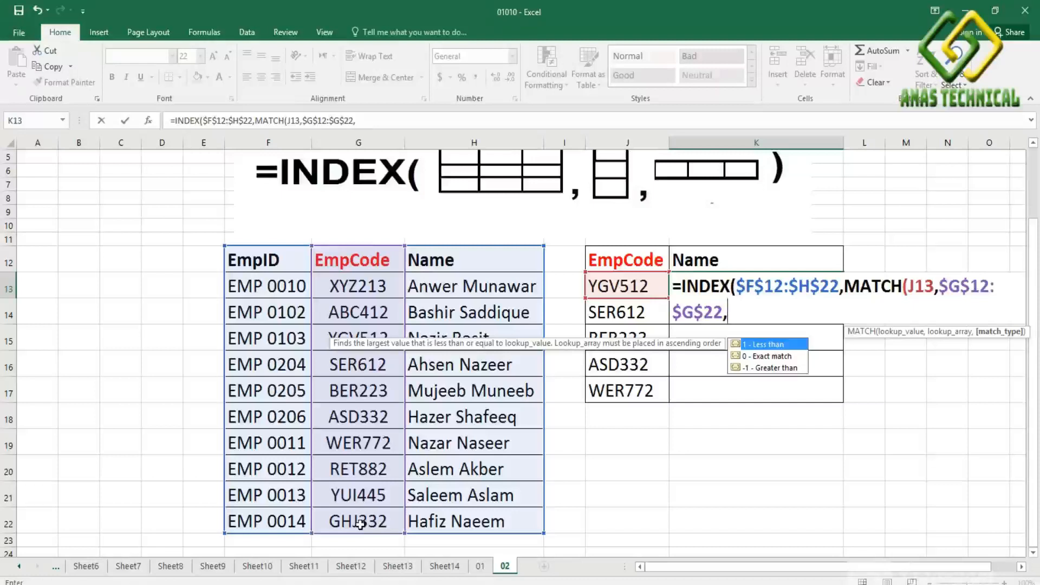
{"action": "type", "text": "0"}
{"action": "type", "text": ")"}
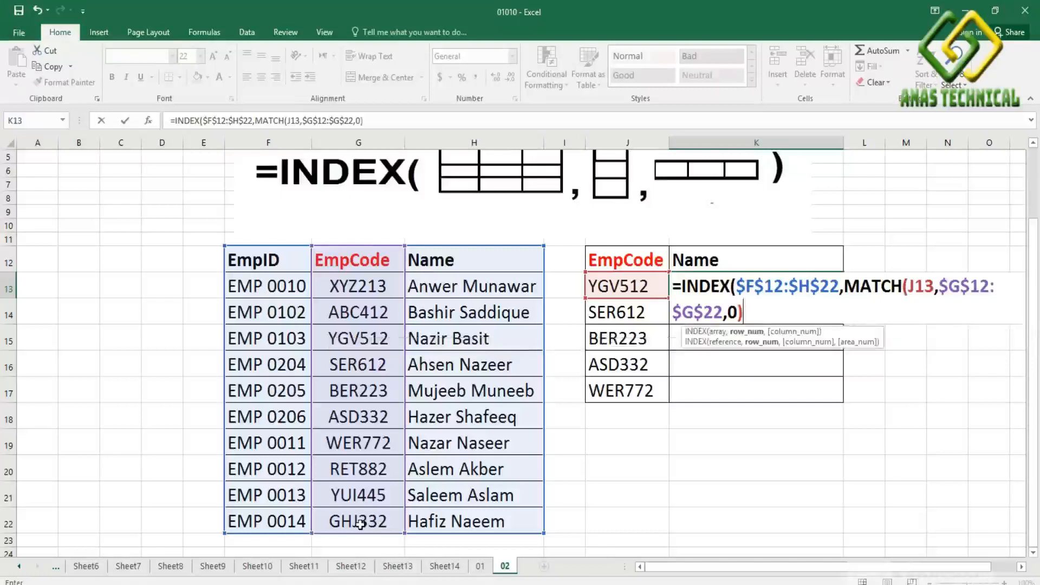
Complete the INDEX formula's column number with MATCH of $K$12 in the header range $F$12:$H$12, exact match 0.
{"action": "type", "text": ","}
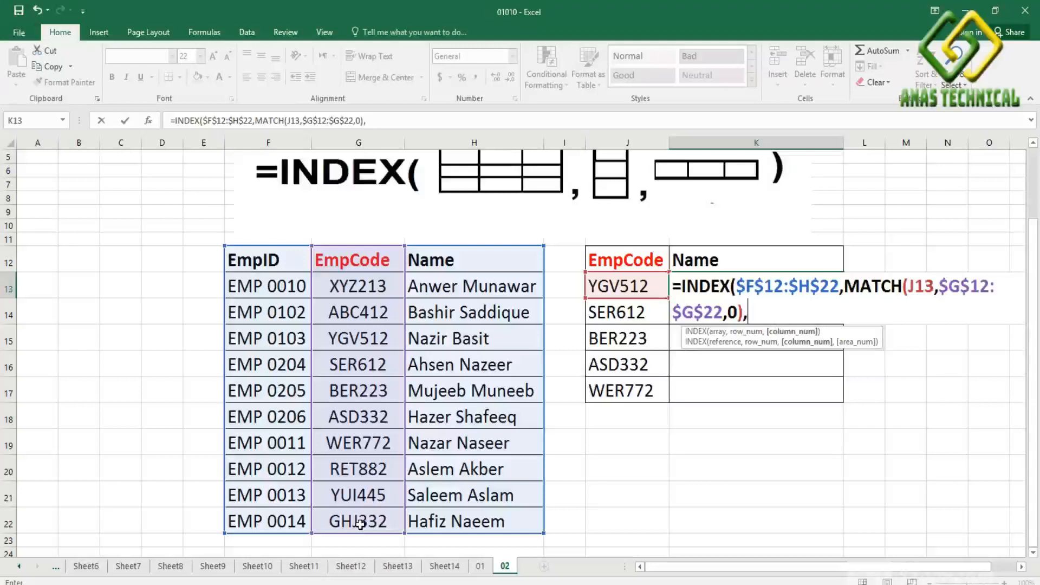
{"action": "type", "text": "ma"}
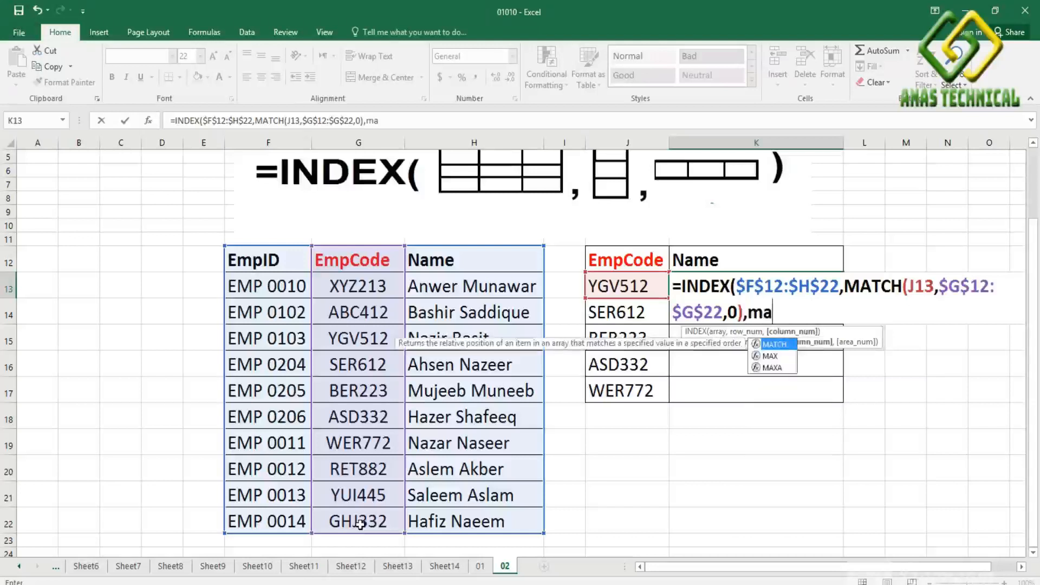
{"action": "key", "text": "Tab"}
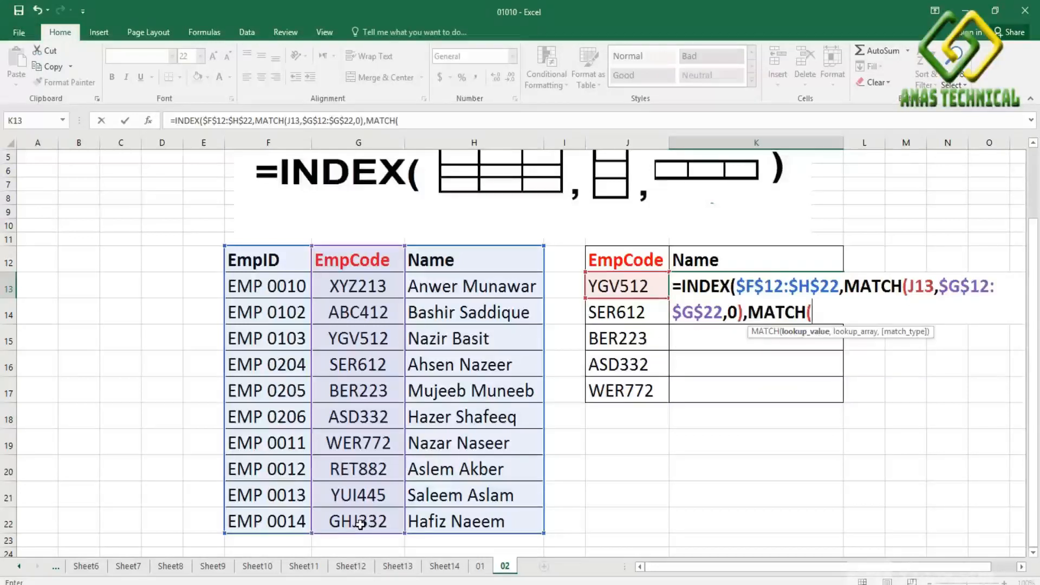
{"action": "left_click", "coordinate": [744, 252]}
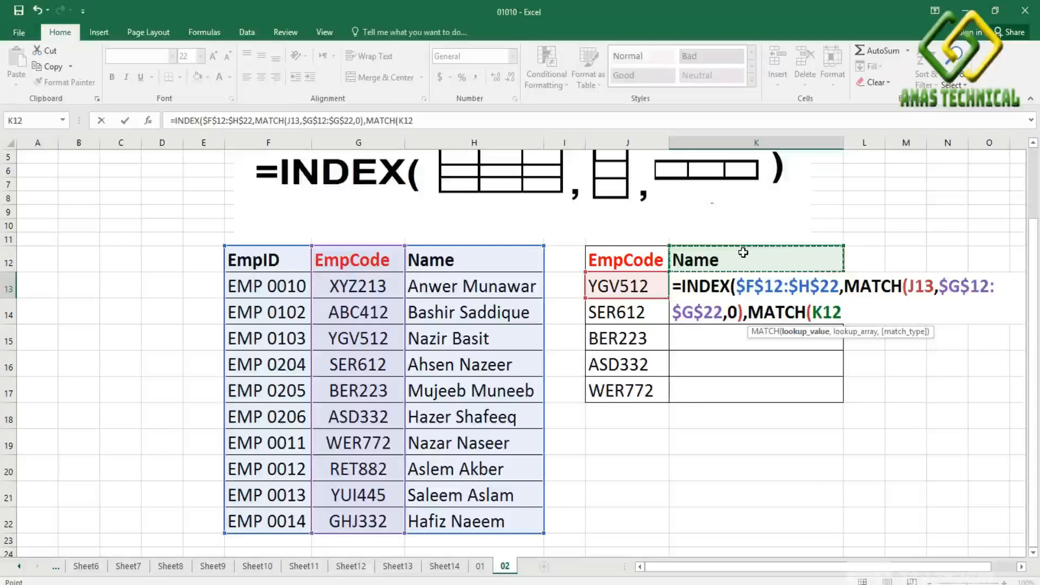
{"action": "key", "text": "F4"}
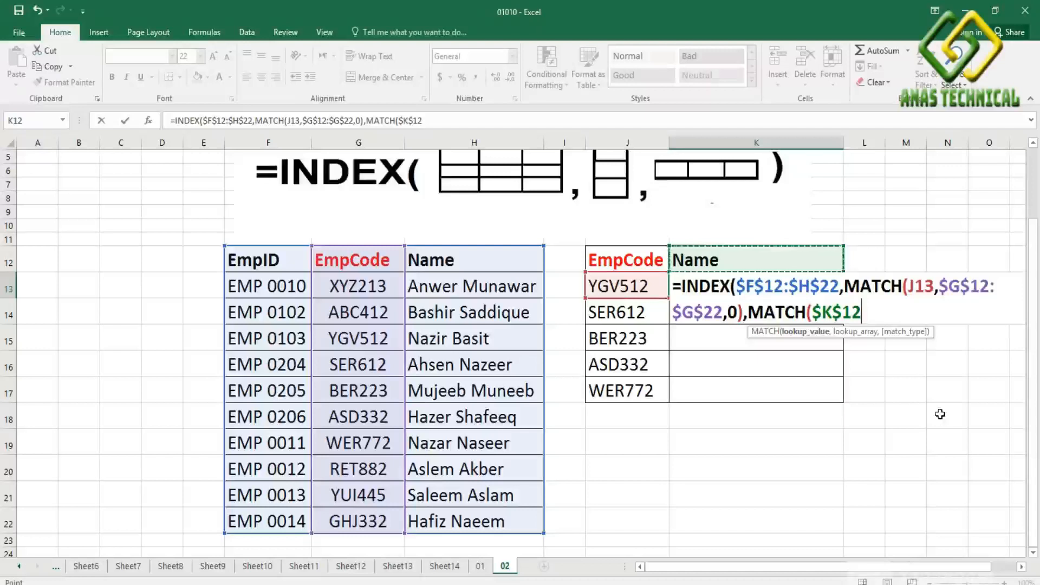
{"action": "type", "text": ","}
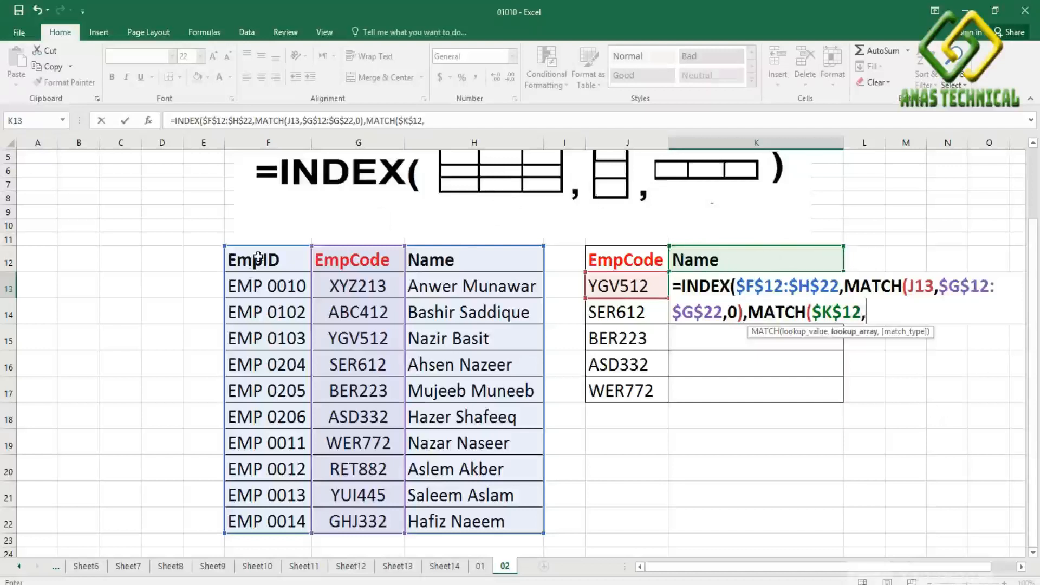
{"action": "left_click_drag", "start_coordinate": [282, 262], "coordinate": [513, 260]}
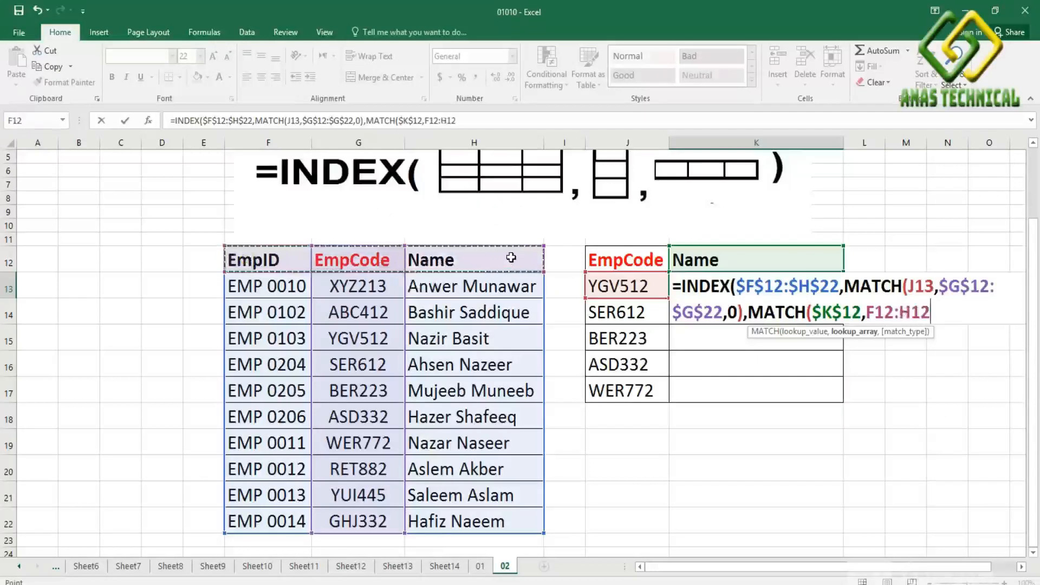
{"action": "key", "text": "F4"}
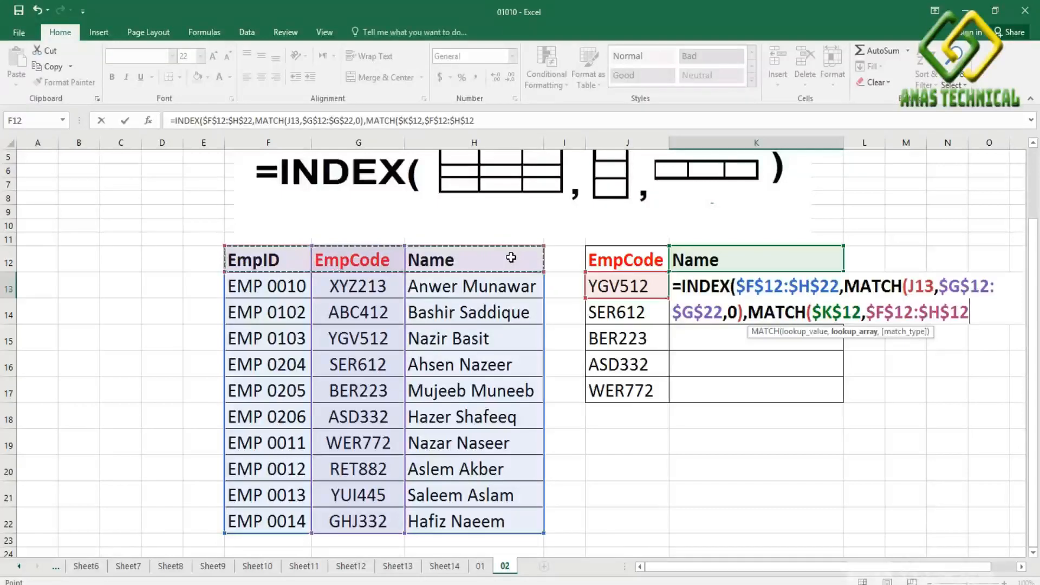
{"action": "type", "text": ","}
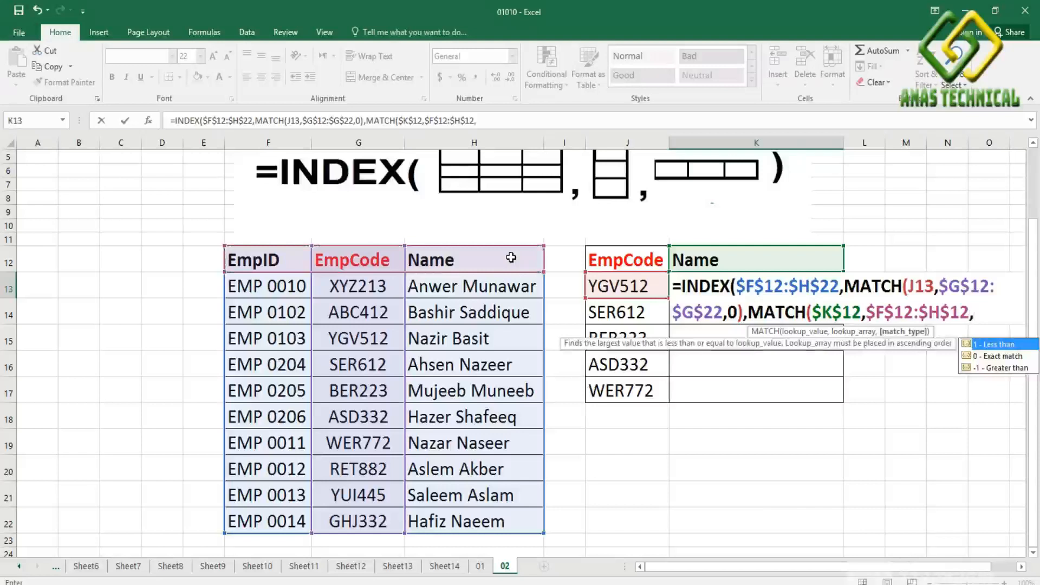
{"action": "type", "text": "0))"}
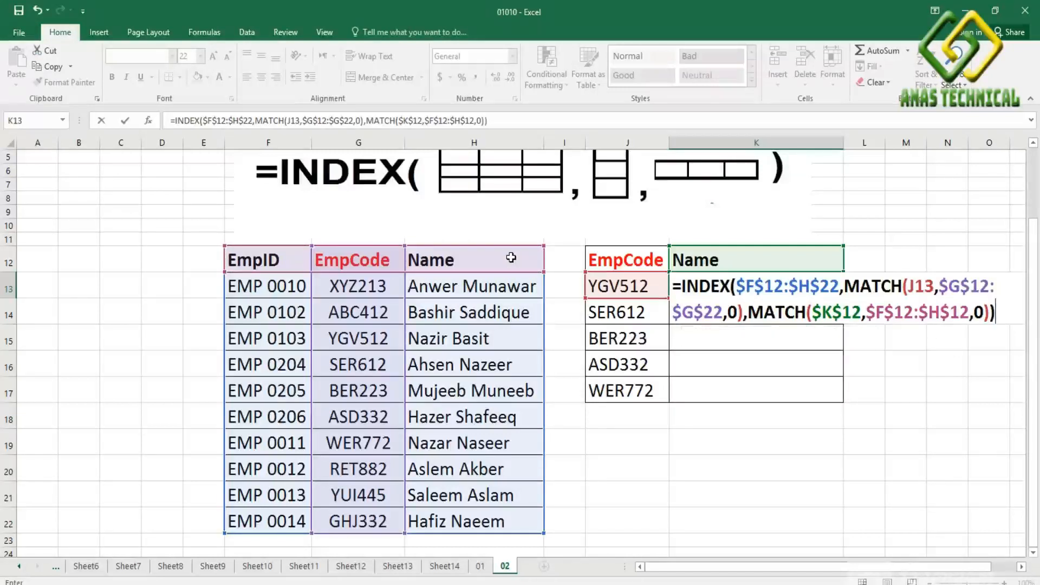
{"action": "key", "text": "Return"}
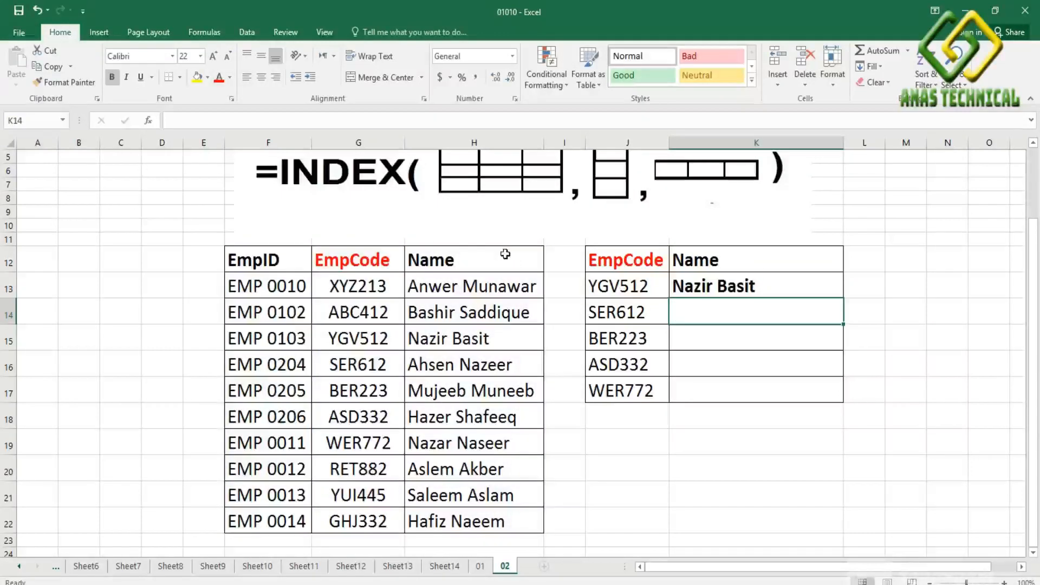
Fill the INDEX and MATCH formula from K13 down to K17 for the remaining employee codes.
{"action": "left_click", "coordinate": [716, 286]}
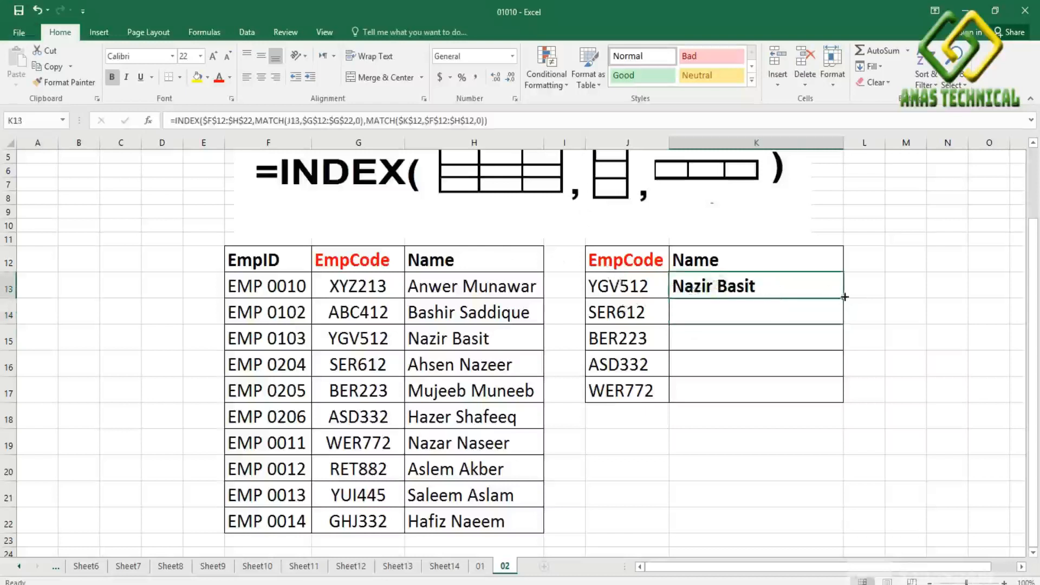
{"action": "left_click_drag", "start_coordinate": [846, 296], "coordinate": [844, 405]}
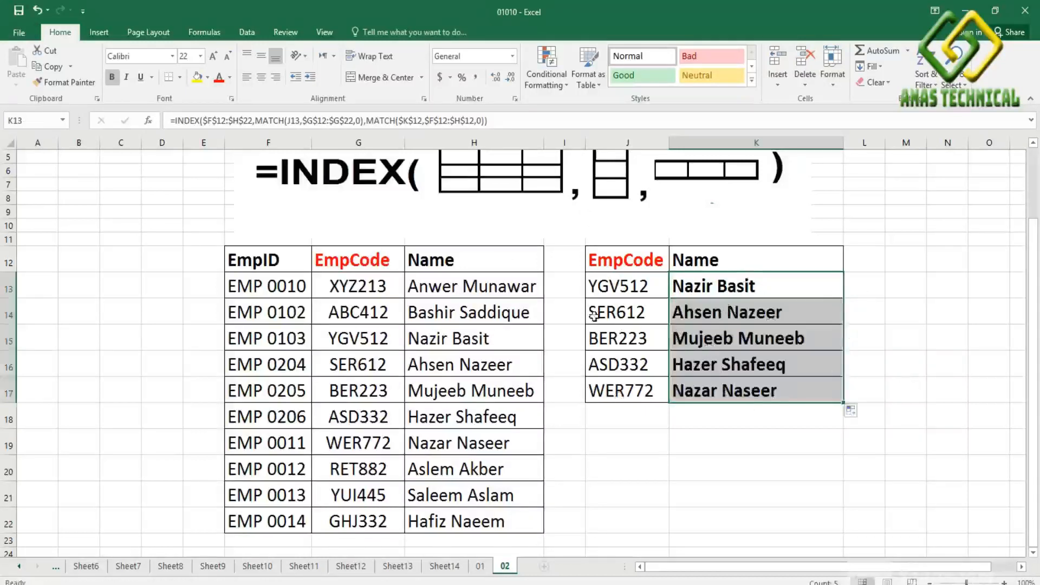
{"action": "left_click", "coordinate": [607, 285]}
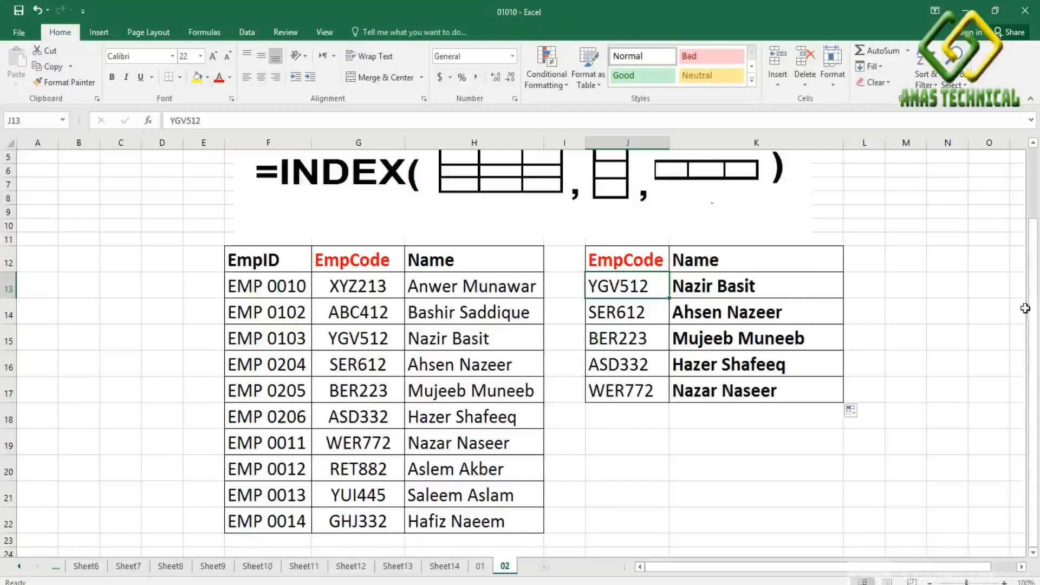
Switch the K12 header of the lookup table to EmpID to test the INDEX and MATCH formula.
{"action": "left_click_drag", "start_coordinate": [1030, 306], "coordinate": [1031, 250]}
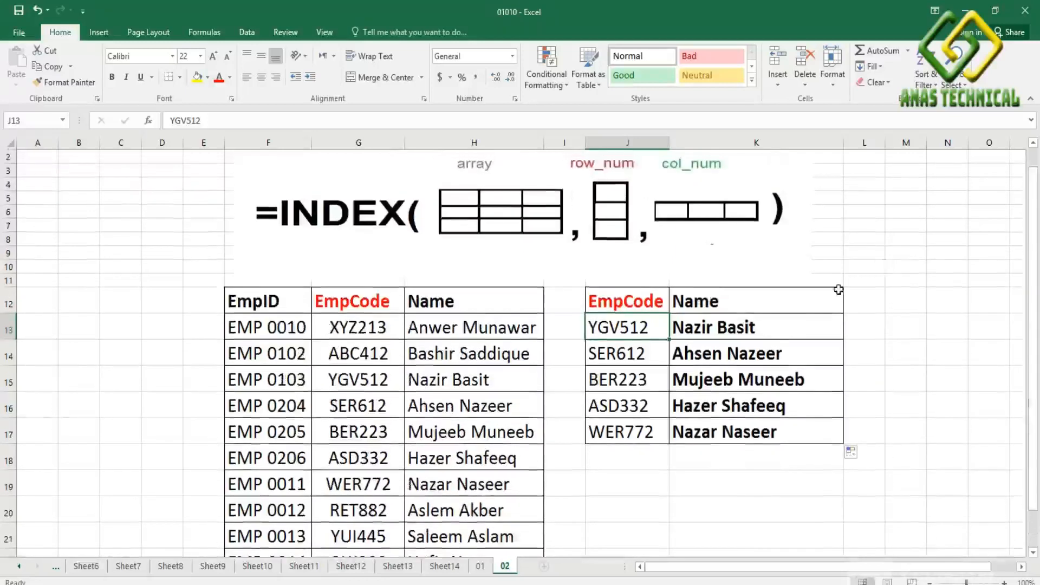
{"action": "left_click", "coordinate": [803, 305]}
{"action": "left_click", "coordinate": [850, 310]}
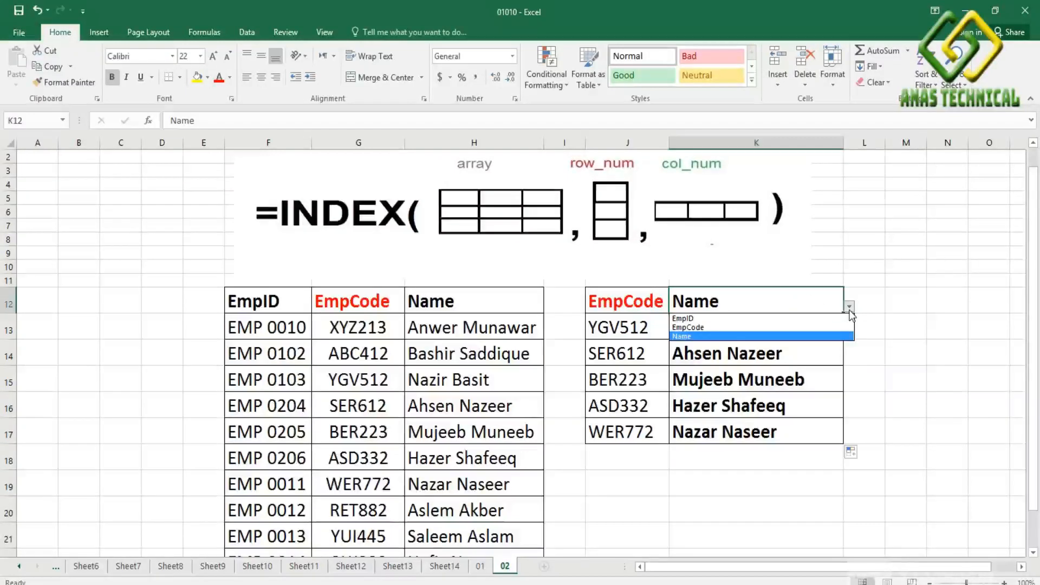
{"action": "left_click", "coordinate": [689, 319]}
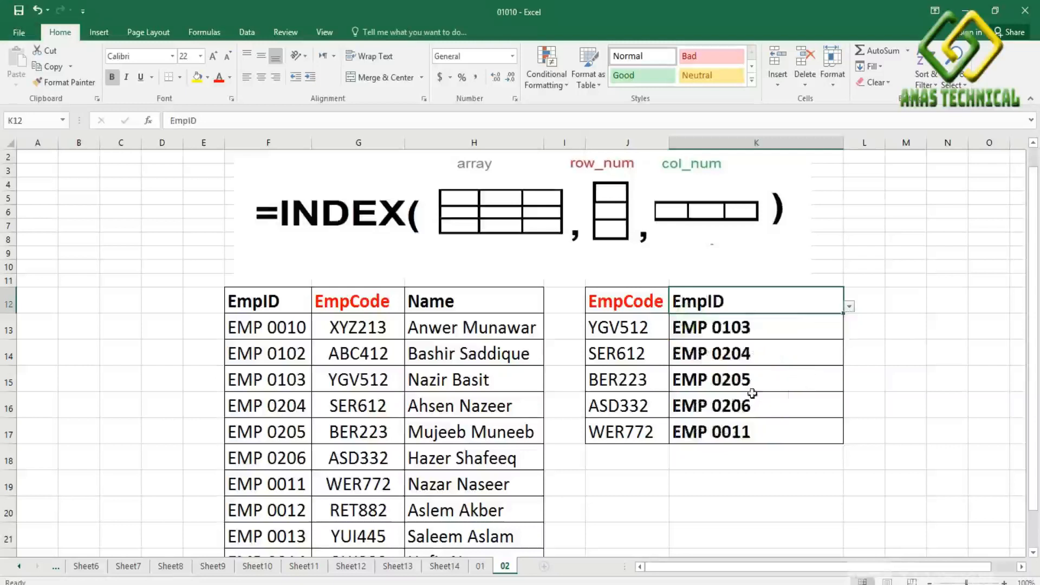